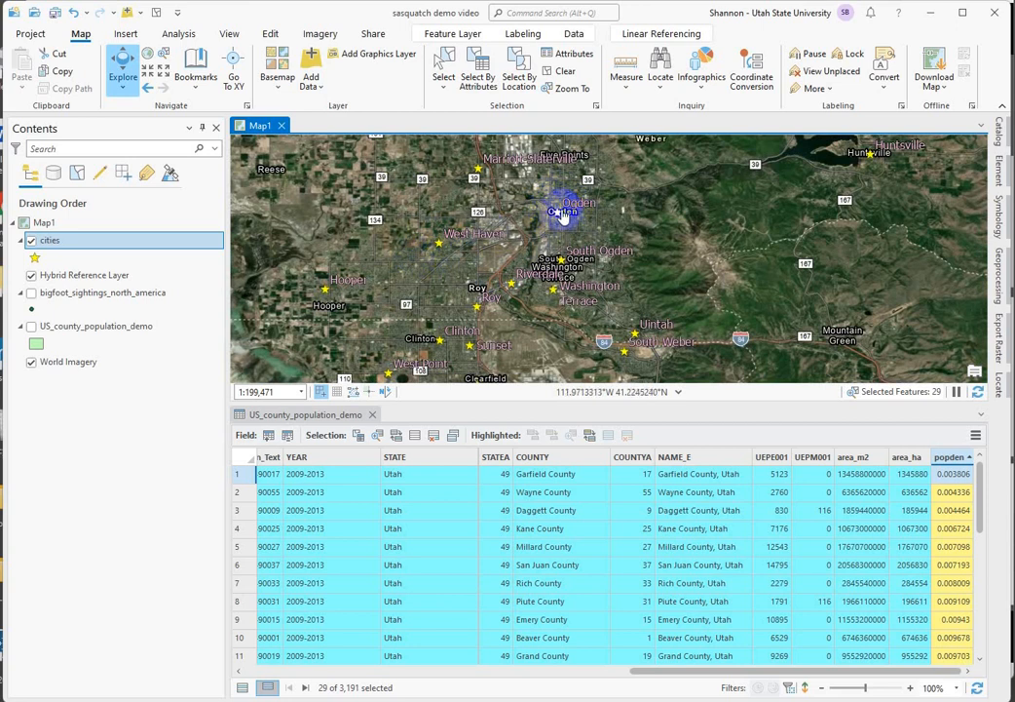
pyautogui.scroll(5, 331, 303)
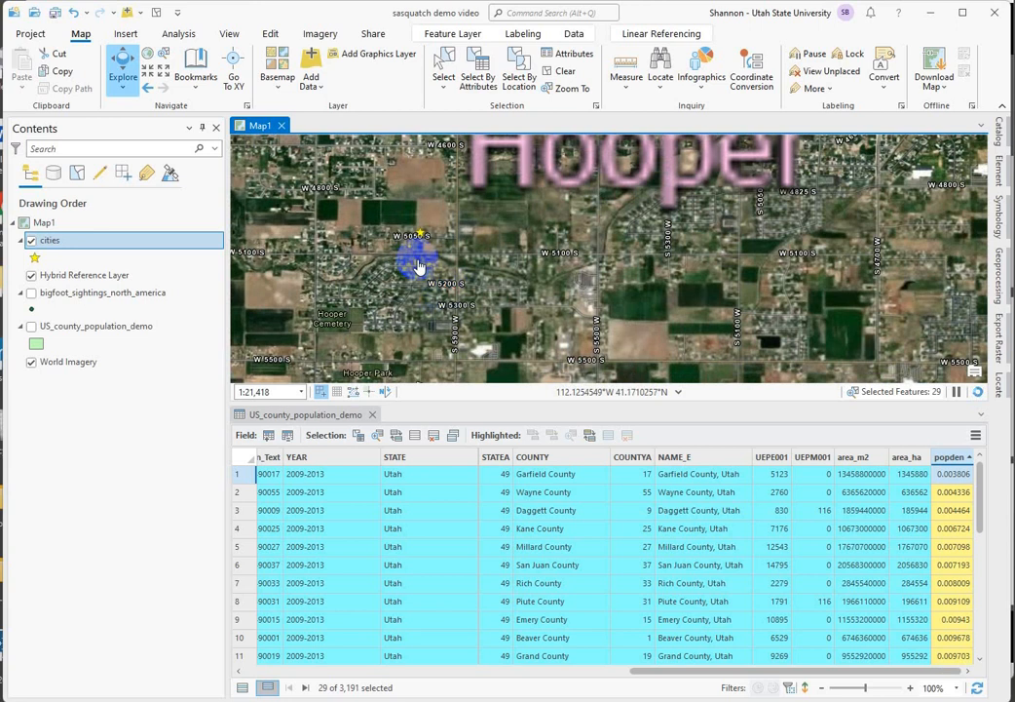
pyautogui.scroll(-3, 412, 260)
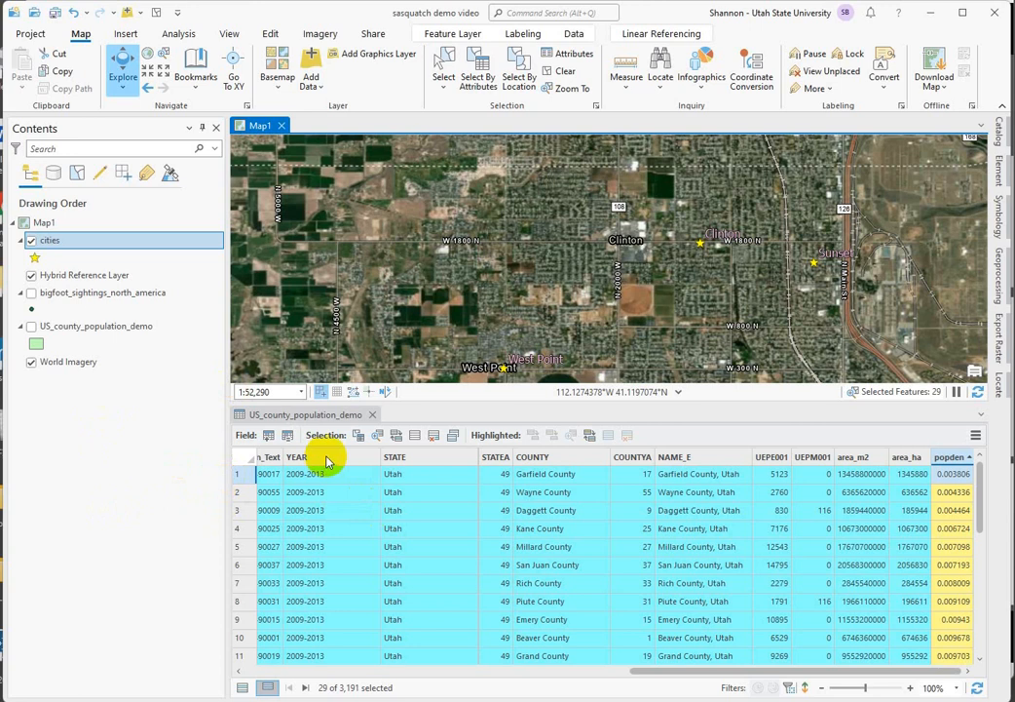
pyautogui.moveTo(328, 462)
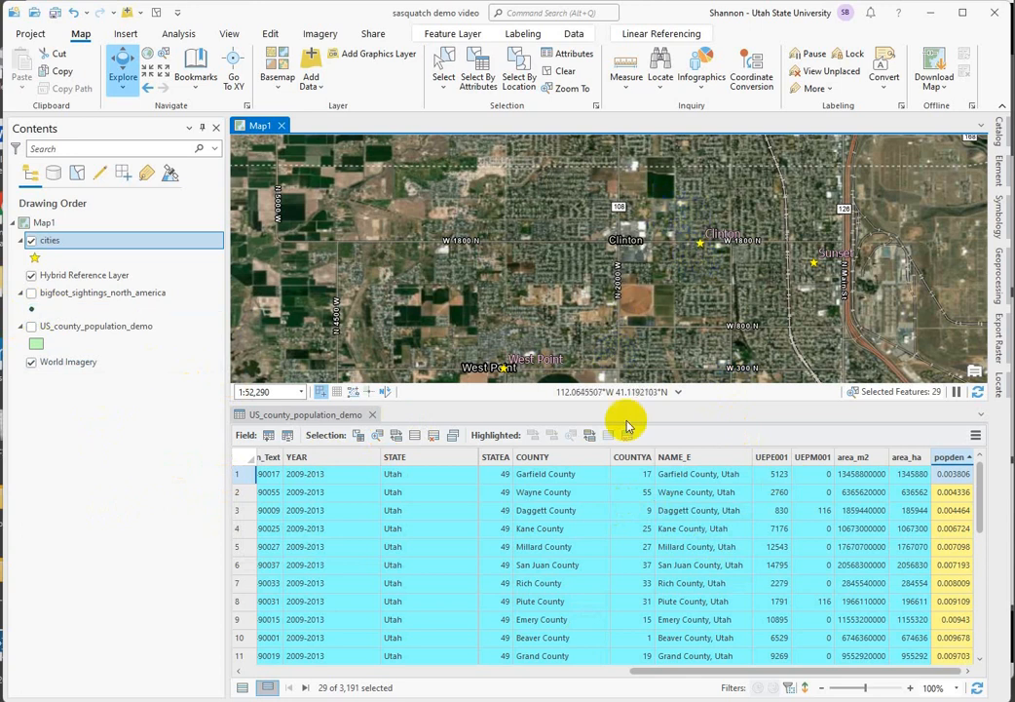
# Step: Hide the World Imagery layer and close the US_county_population_demo attribute table
pyautogui.click(36, 368)
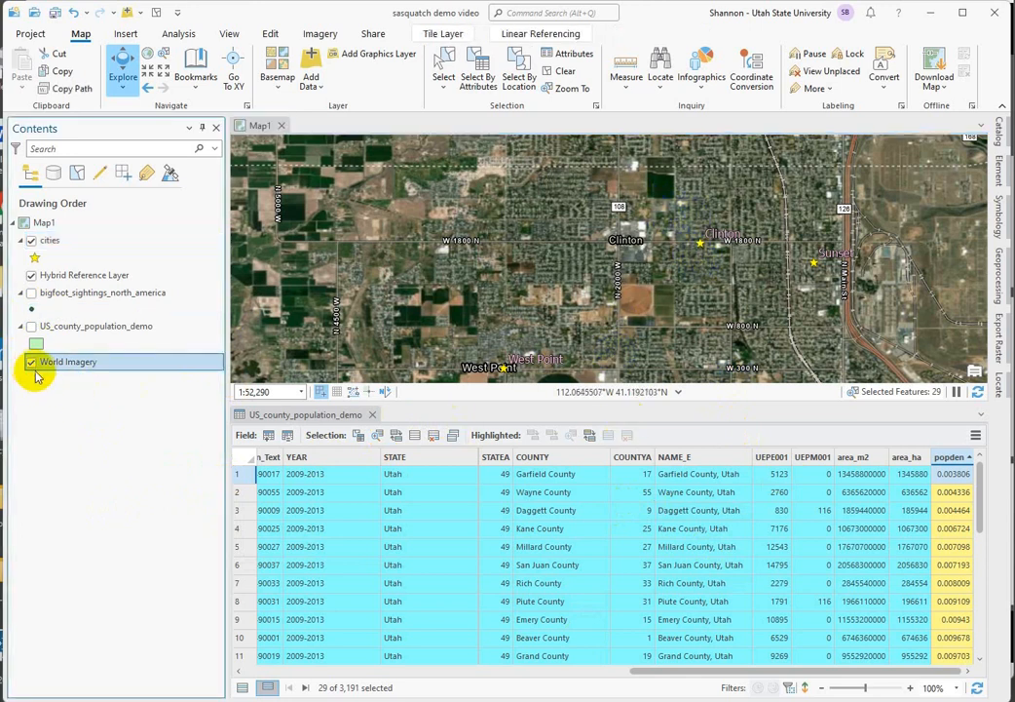
pyautogui.click(31, 361)
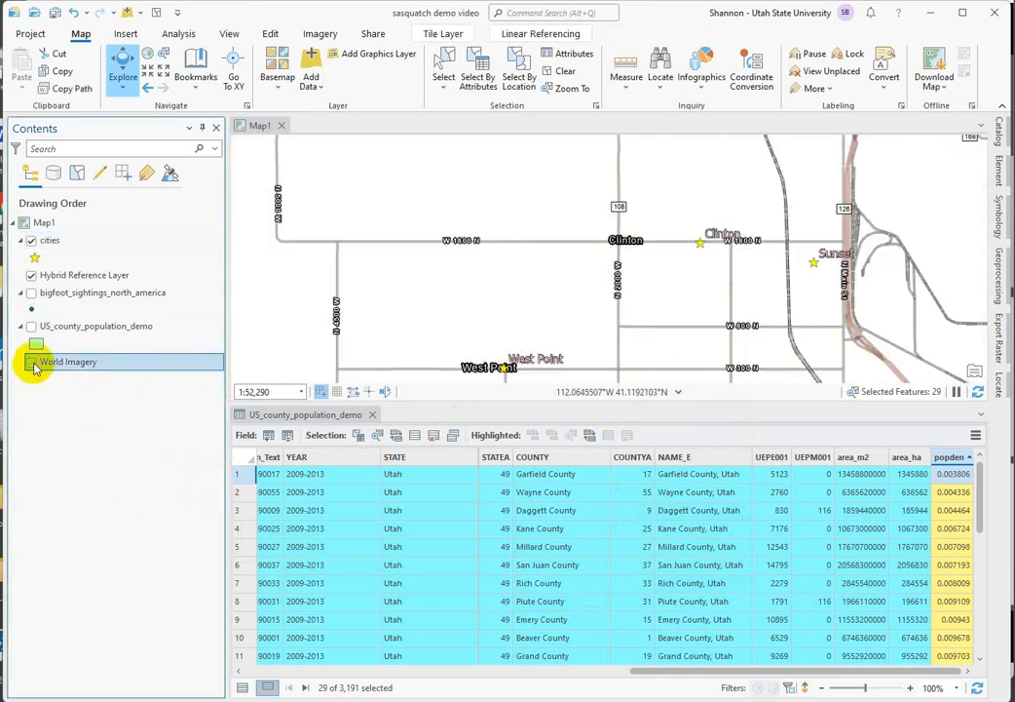
pyautogui.click(372, 418)
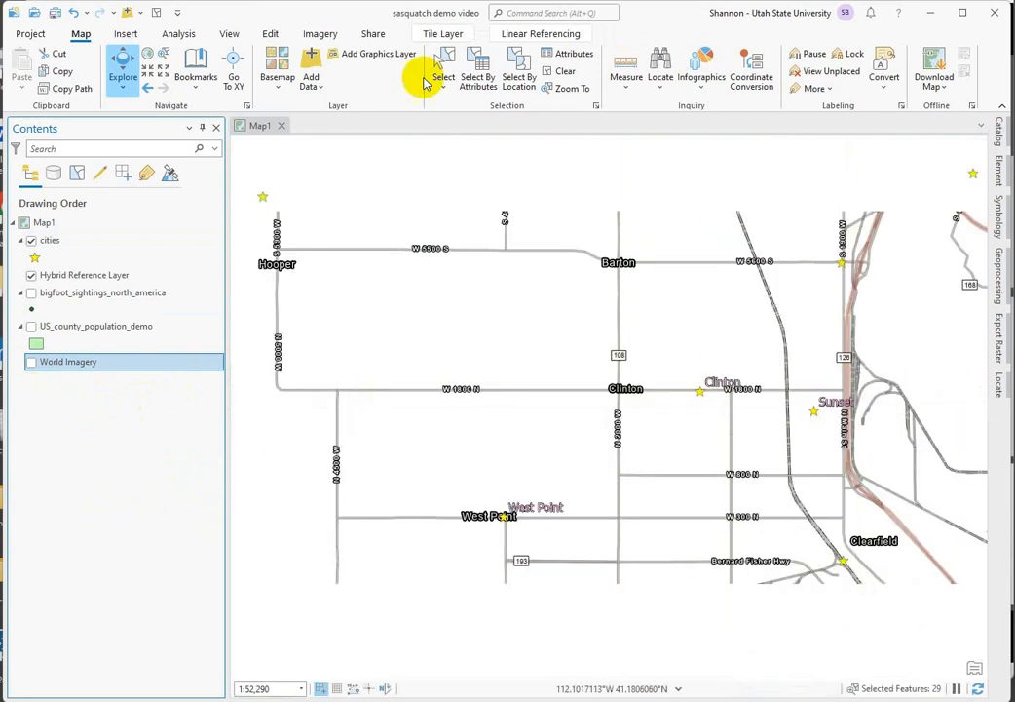
# Step: Select the bigfoot_sightings_north_america features that lie within a distance of 1 kilometer of the cities layer, as a new selection
pyautogui.click(519, 68)
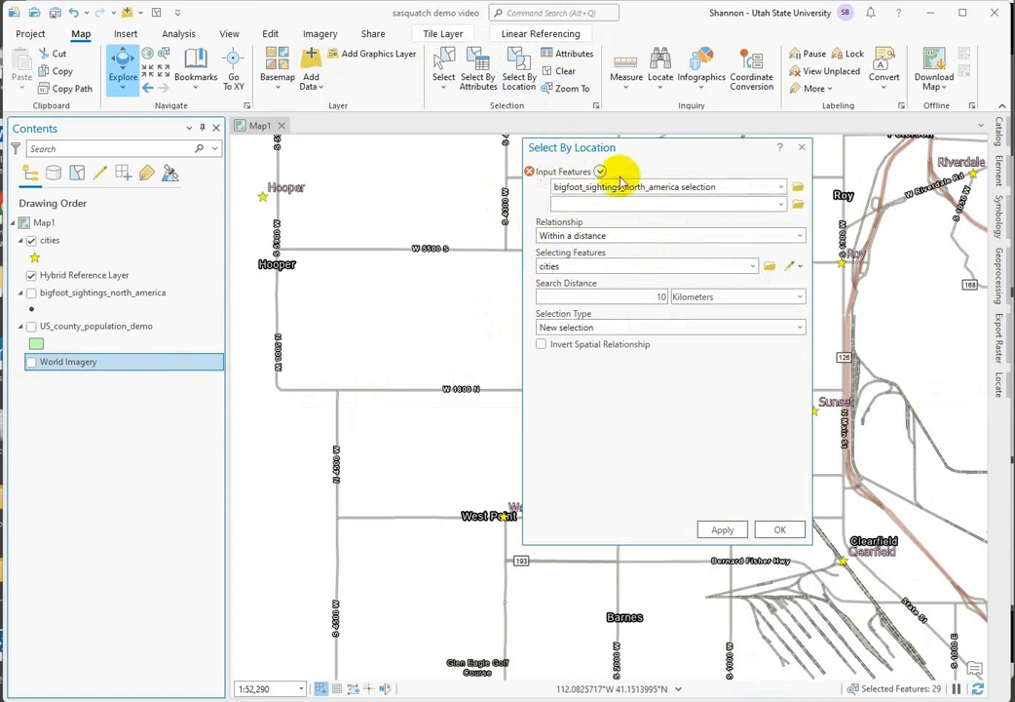
pyautogui.click(780, 188)
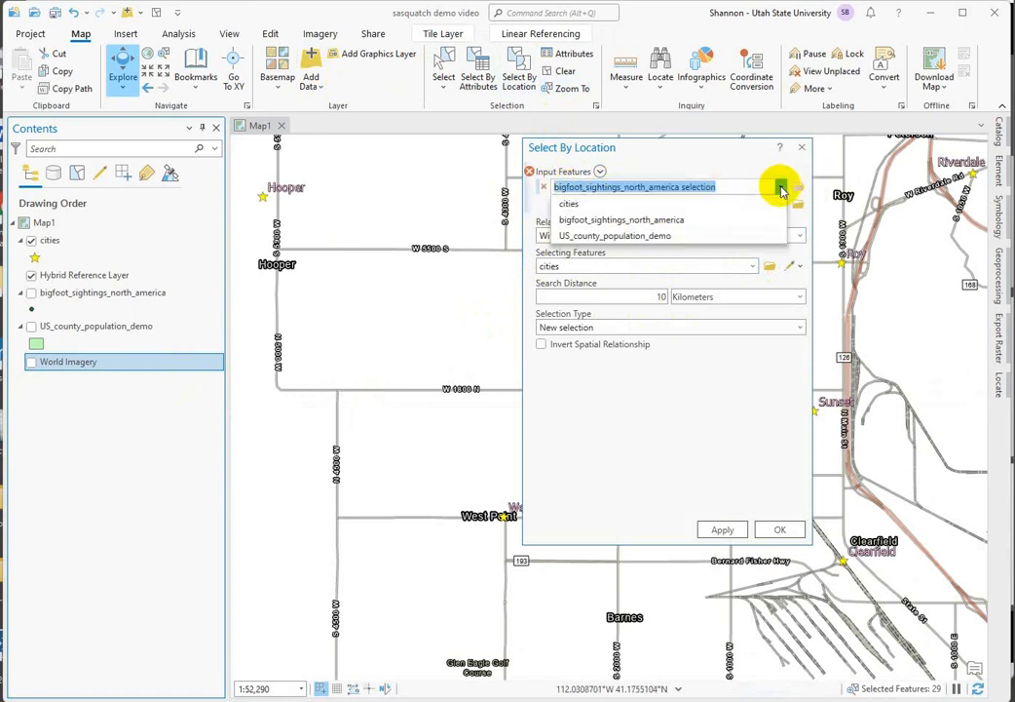
pyautogui.click(602, 220)
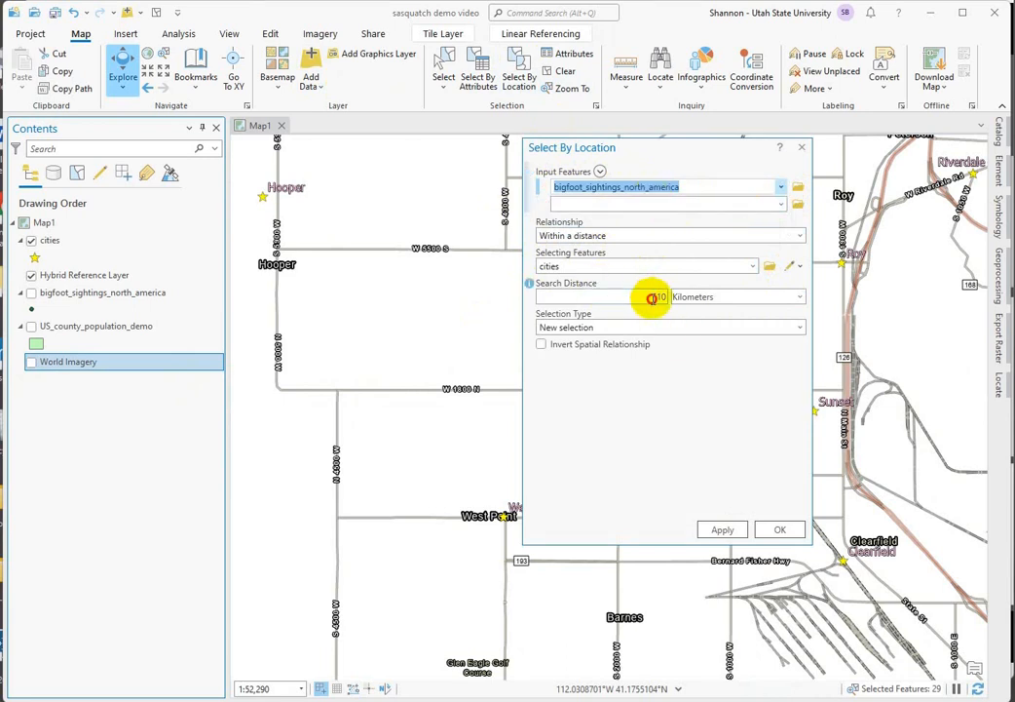
pyautogui.click(651, 297)
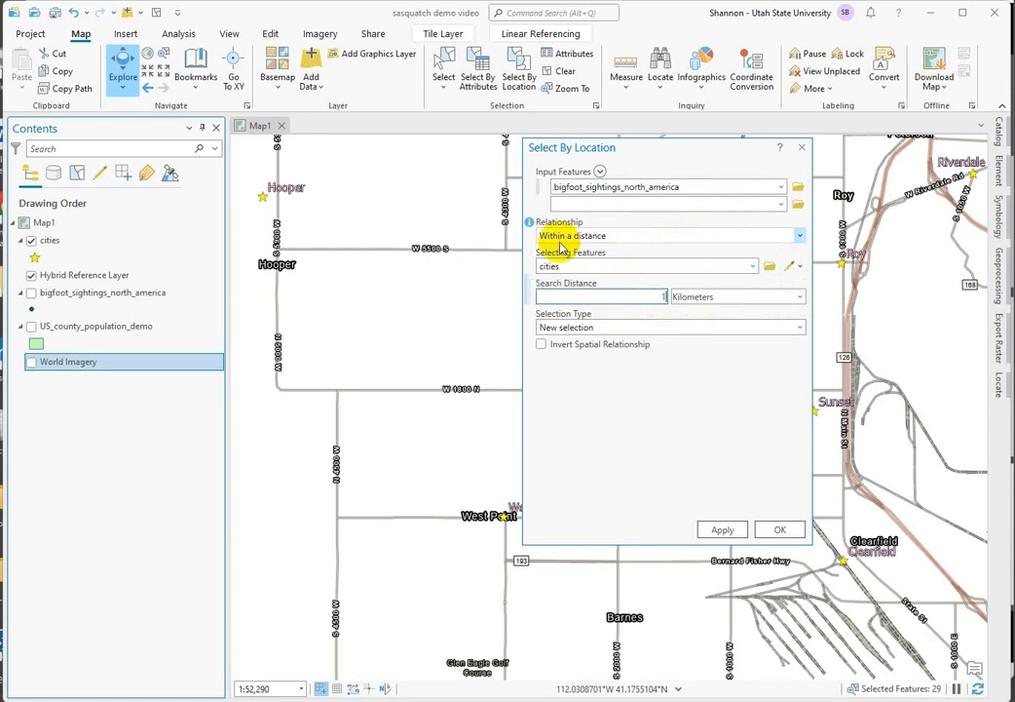
pyautogui.click(737, 531)
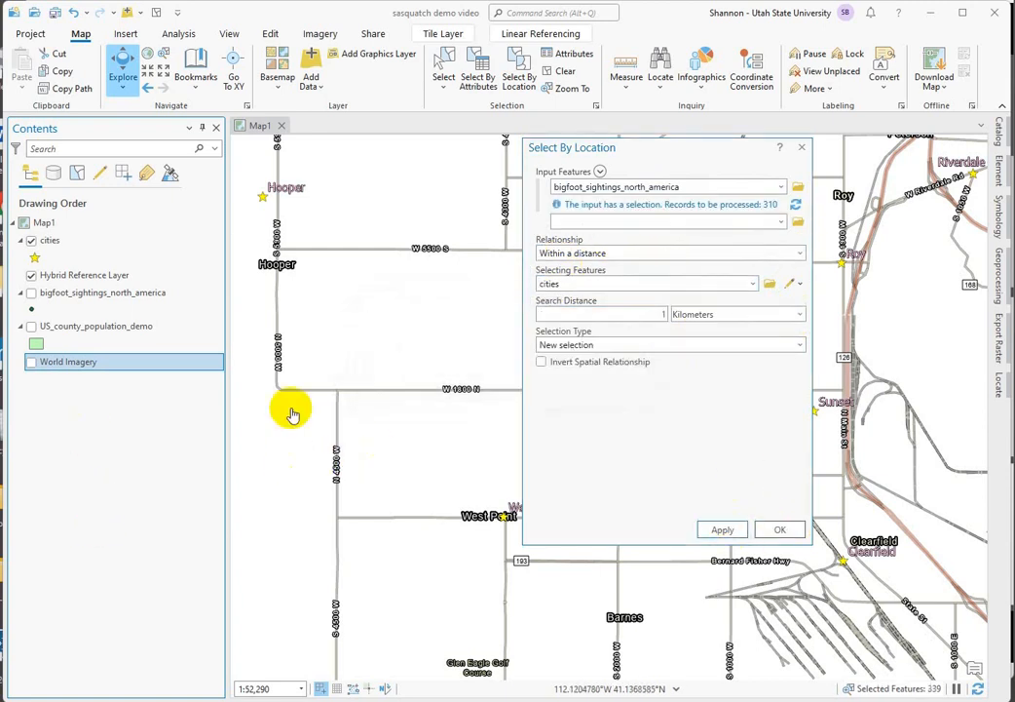
# Step: Turn on the bigfoot_sightings_north_america layer and open its attribute table showing only the selected records
pyautogui.scroll(-5, 291, 415)
pyautogui.scroll(-6, 290, 414)
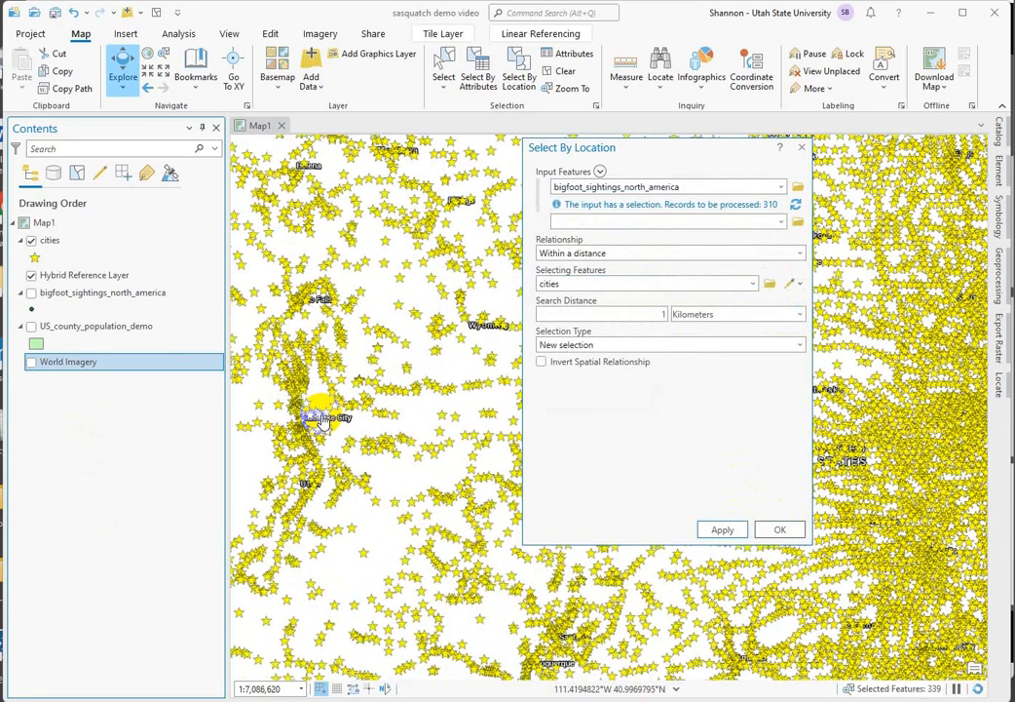
pyautogui.click(31, 292)
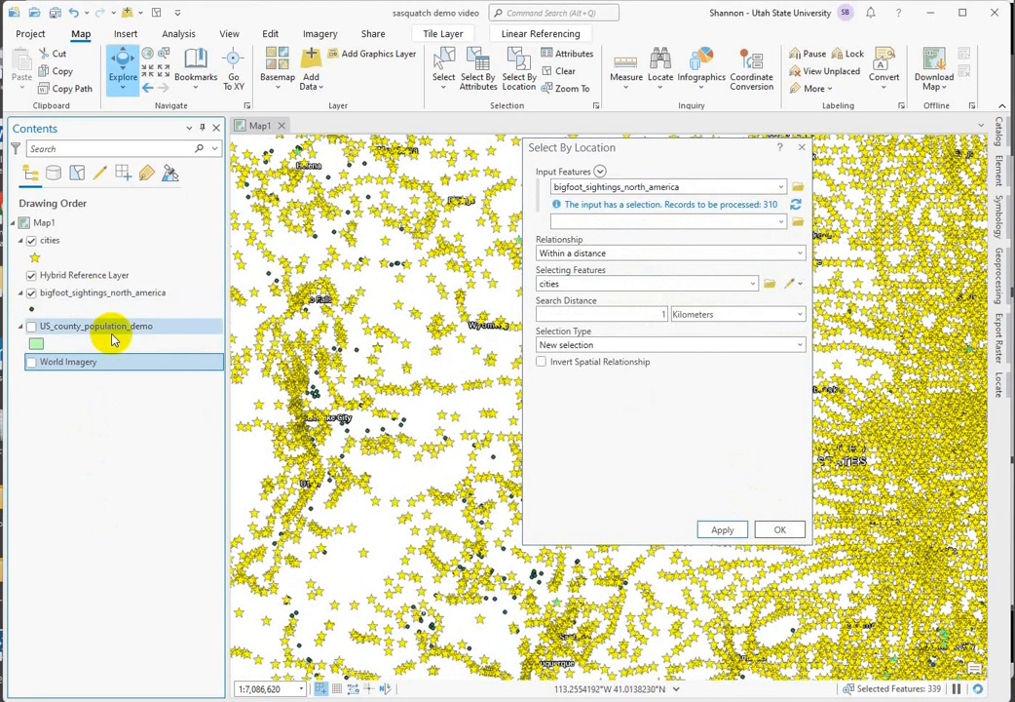
pyautogui.rightClick(90, 297)
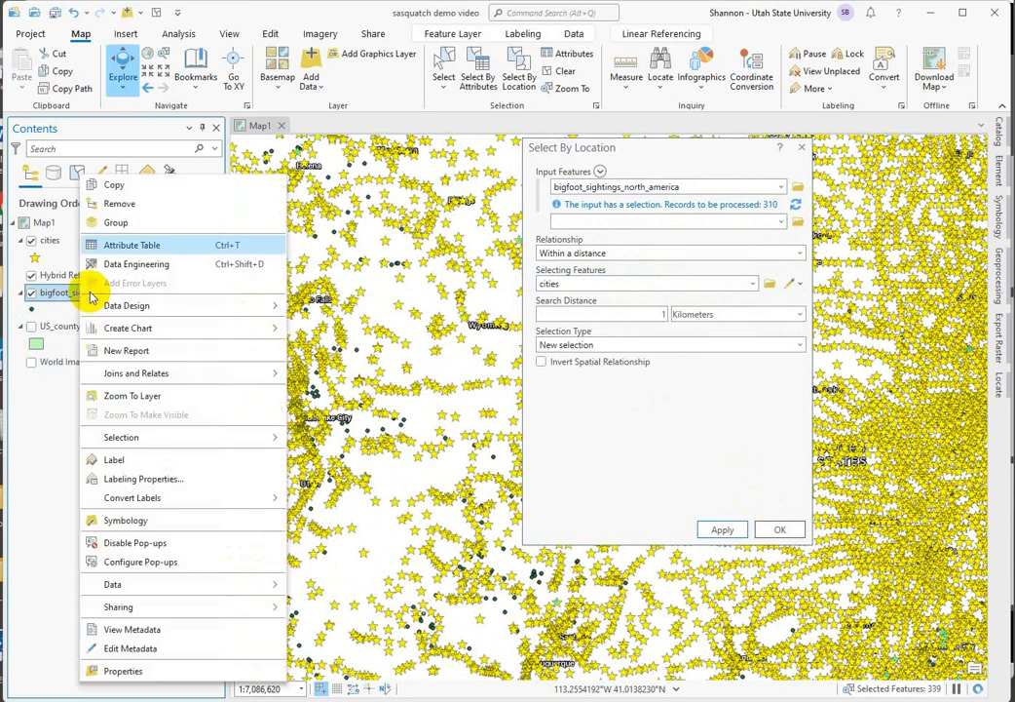
pyautogui.click(129, 245)
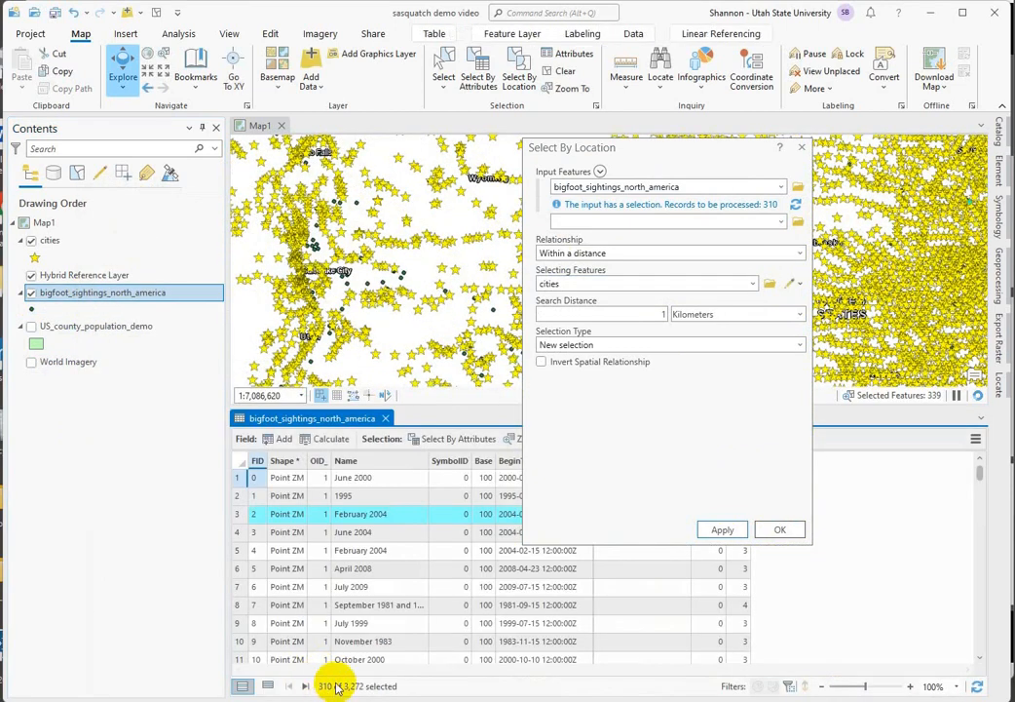
pyautogui.click(267, 686)
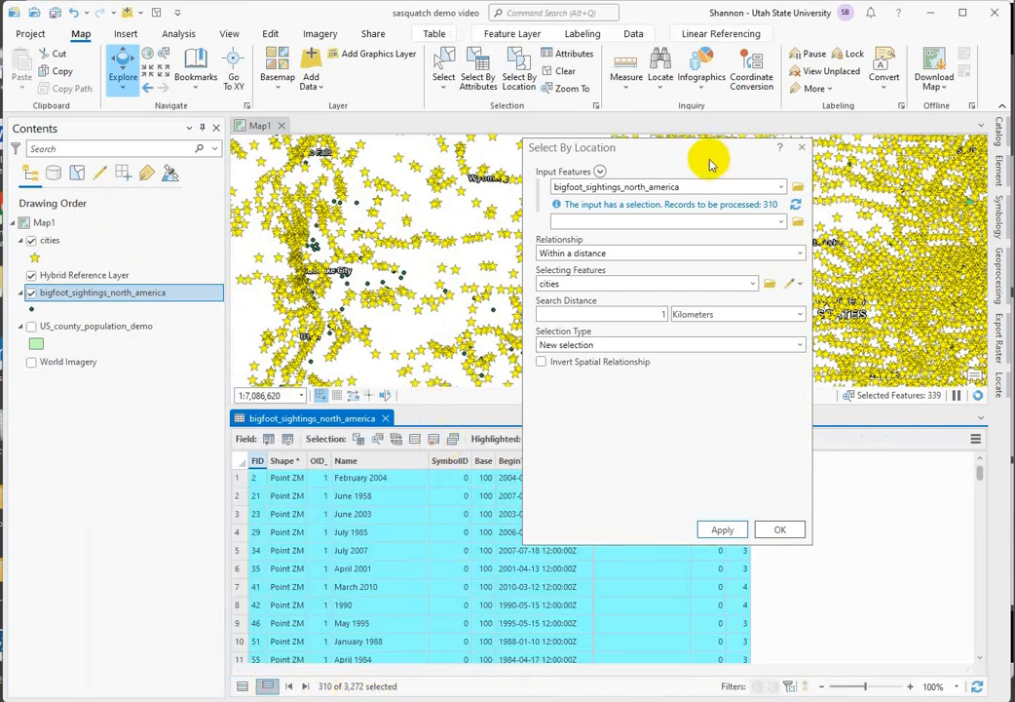
# Step: Move the Select By Location dialog clear of the map and hide the cities layer
pyautogui.moveTo(682, 151); pyautogui.dragTo(1014, 194)
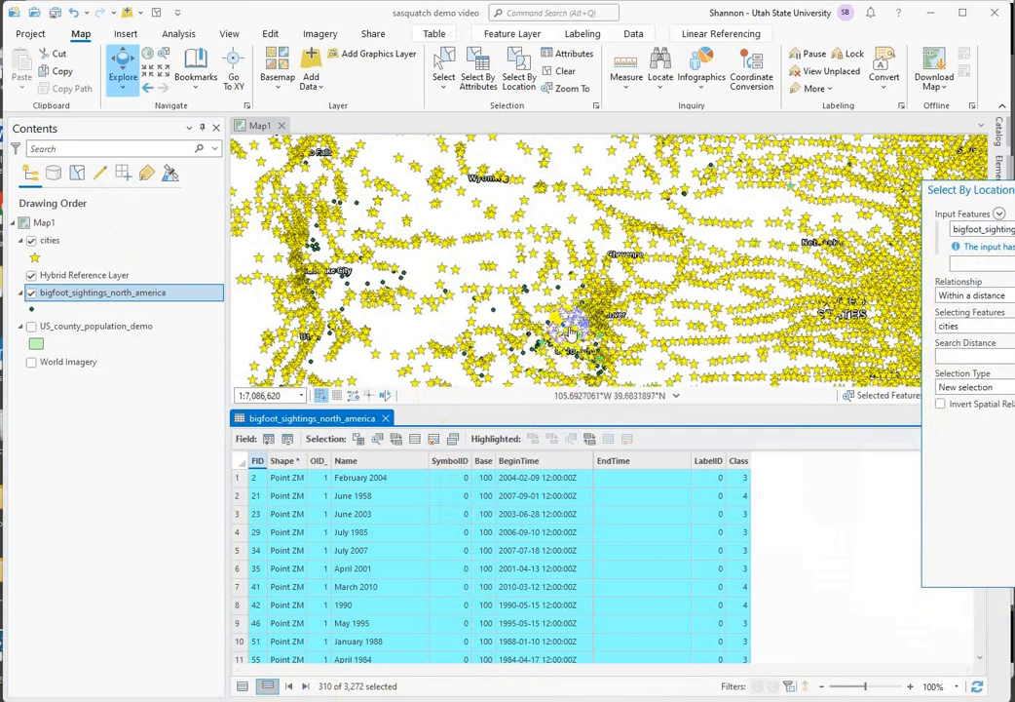
pyautogui.scroll(3, 550, 350)
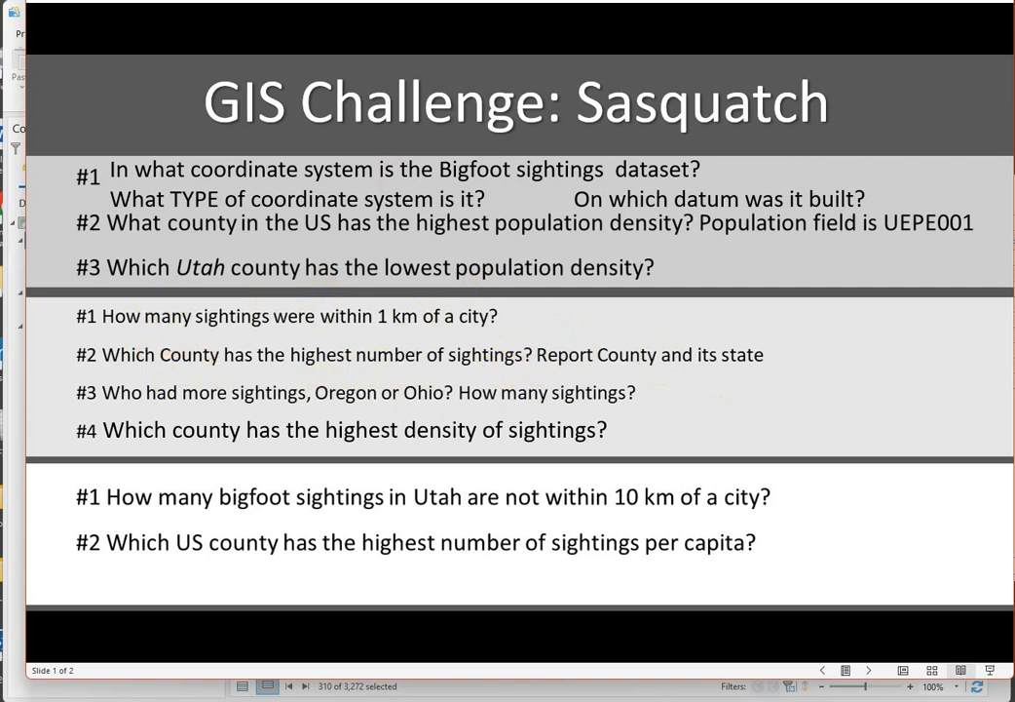
pyautogui.hotkey('alt', 'Tab')
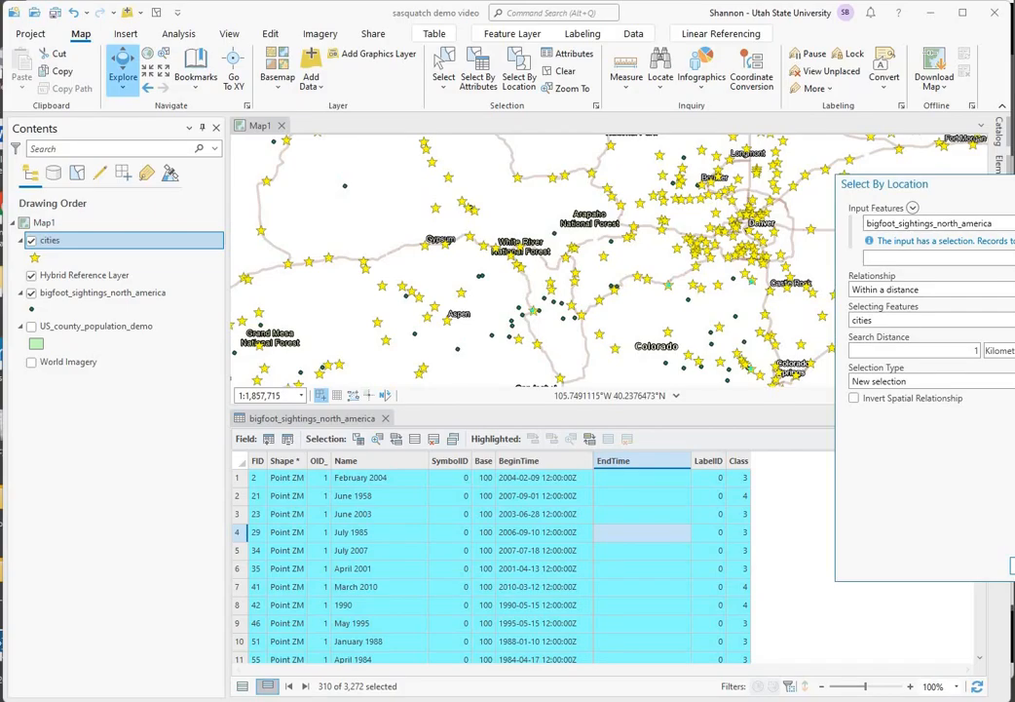
pyautogui.moveTo(894, 184); pyautogui.dragTo(1013, 226)
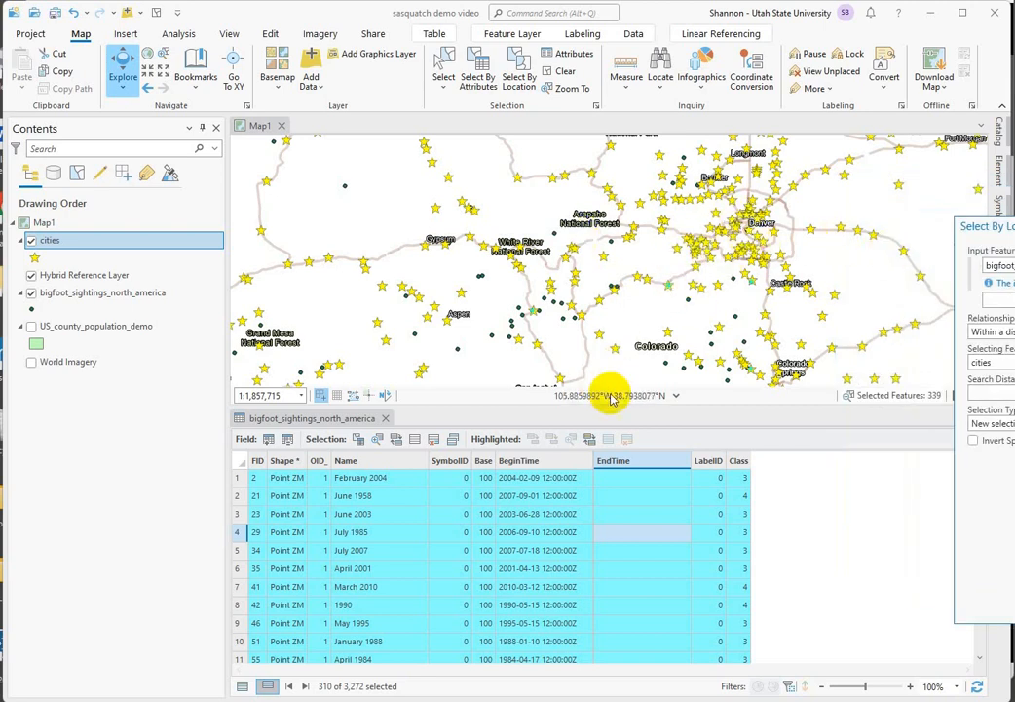
pyautogui.click(31, 242)
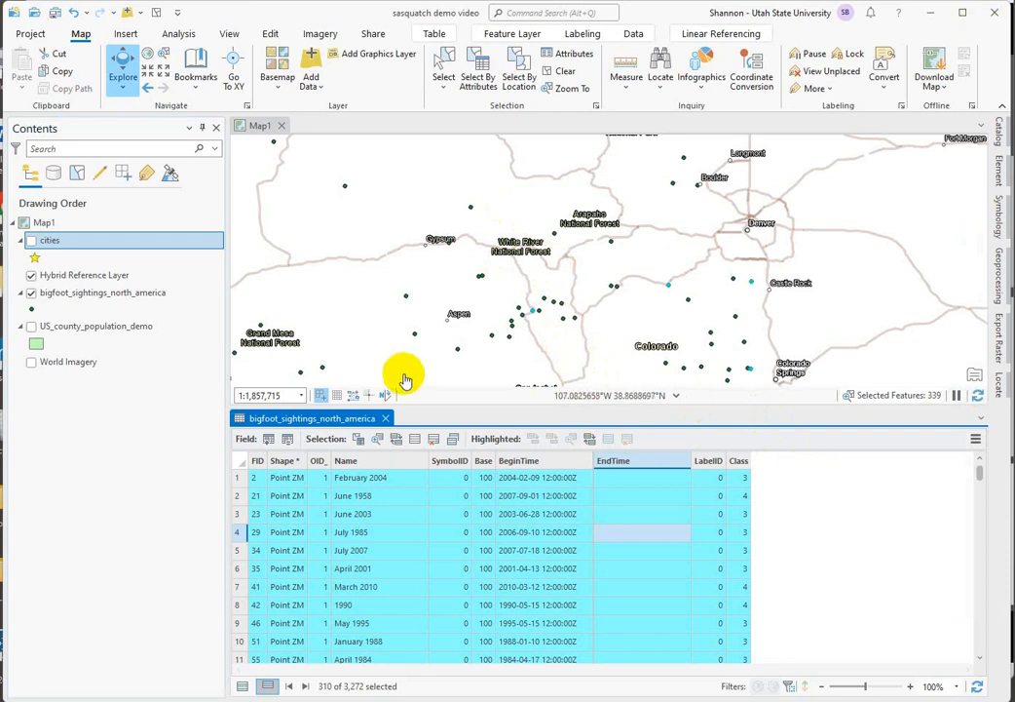
# Step: Clear all selected features and close the bigfoot sightings attribute table
pyautogui.click(565, 74)
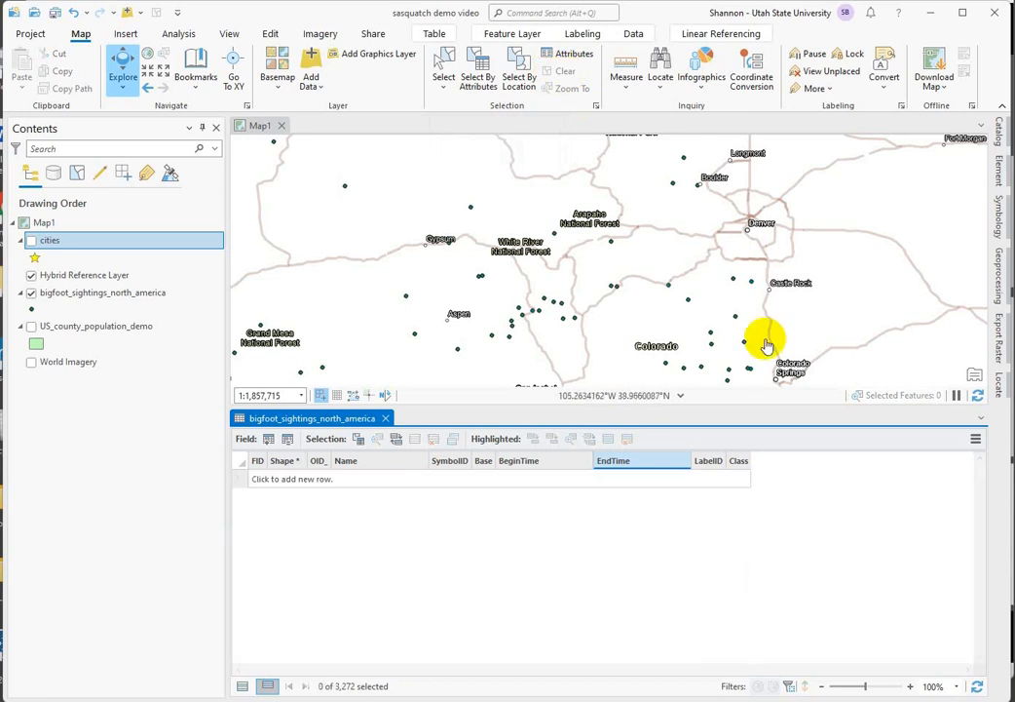
pyautogui.click(388, 419)
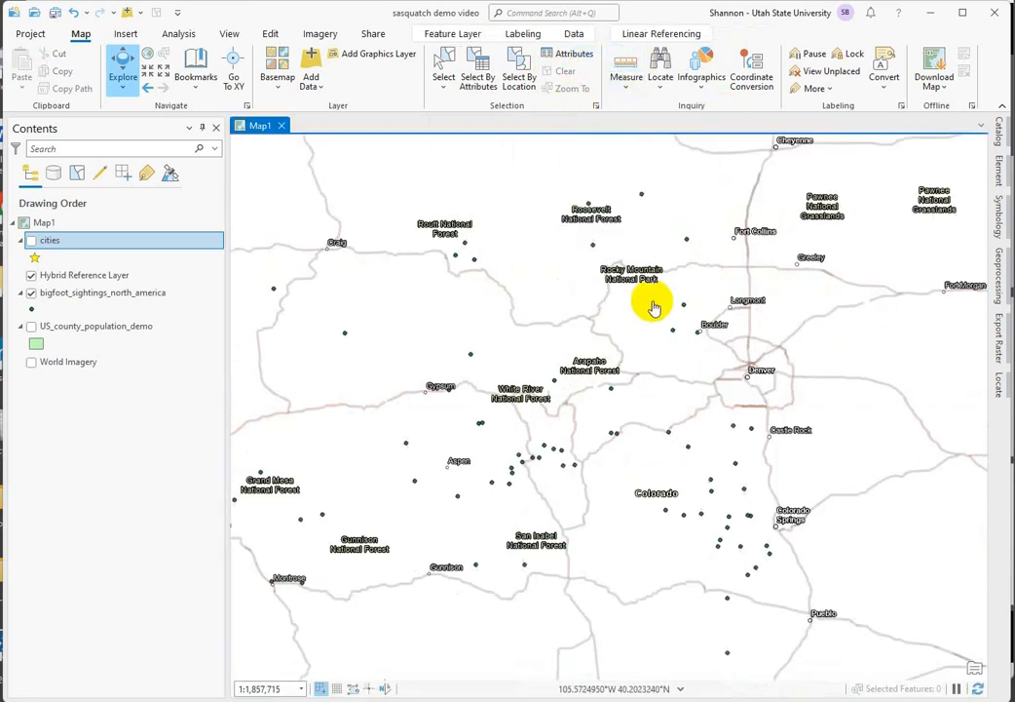
# Step: Search the geoprocessing tools for "spatial join" and open the Spatial Join analysis tool
pyautogui.click(998, 282)
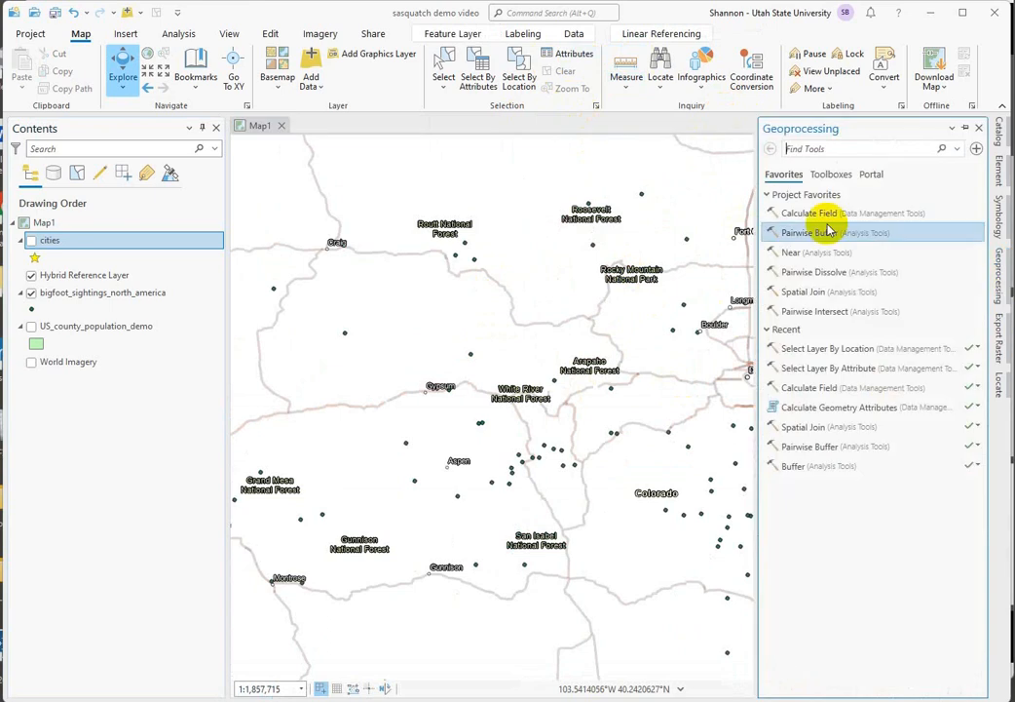
pyautogui.write('spatia')
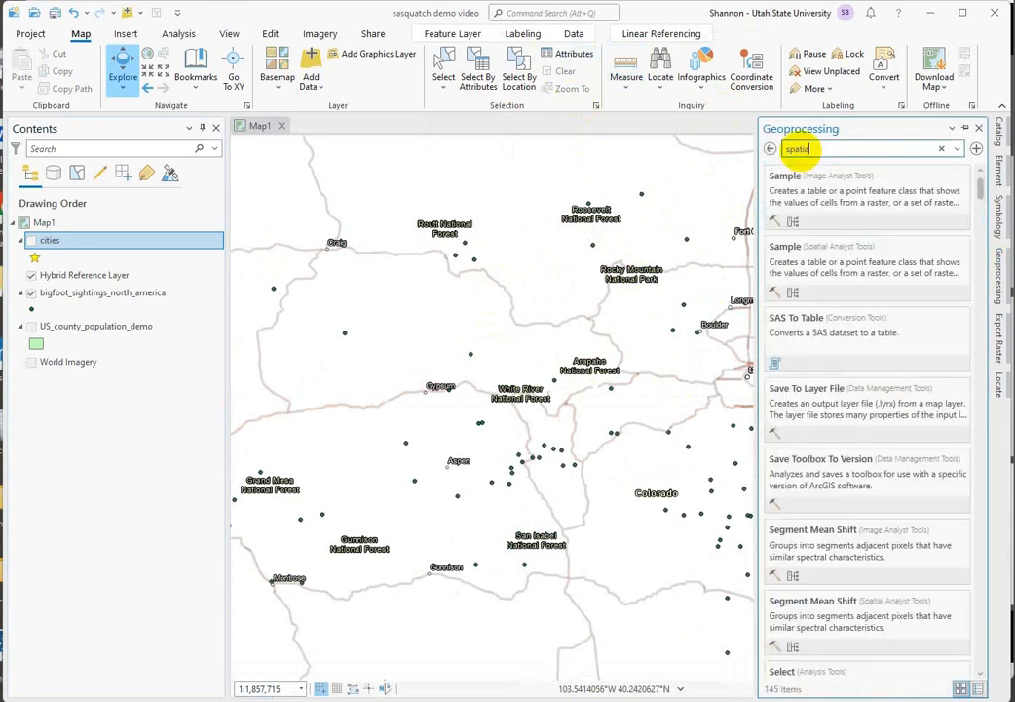
pyautogui.write('l join')
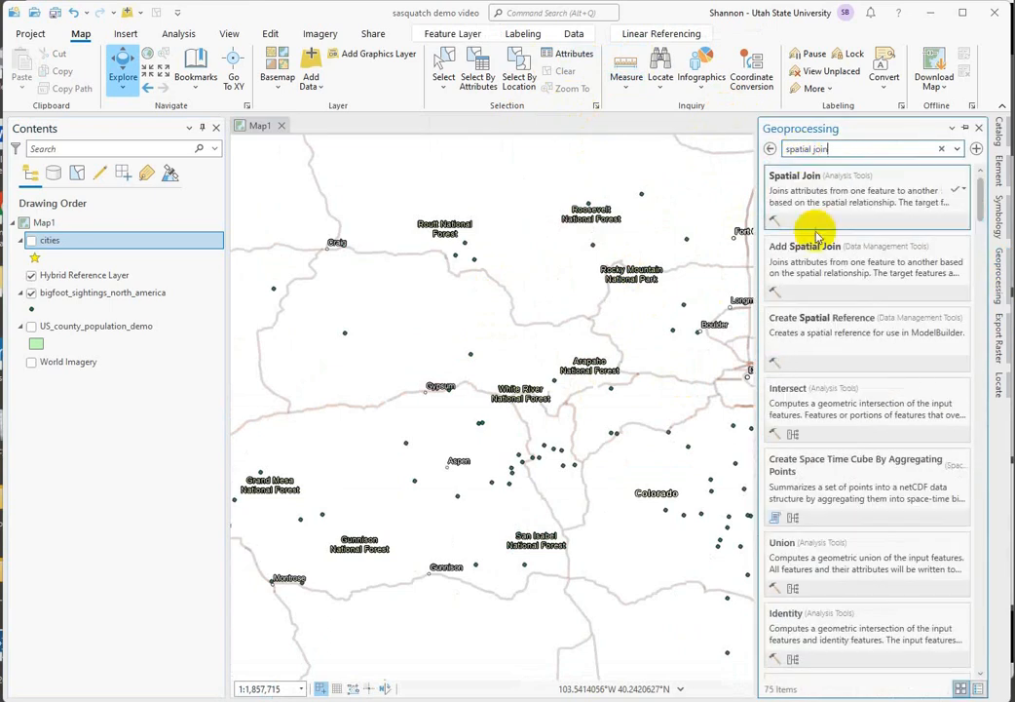
pyautogui.click(797, 186)
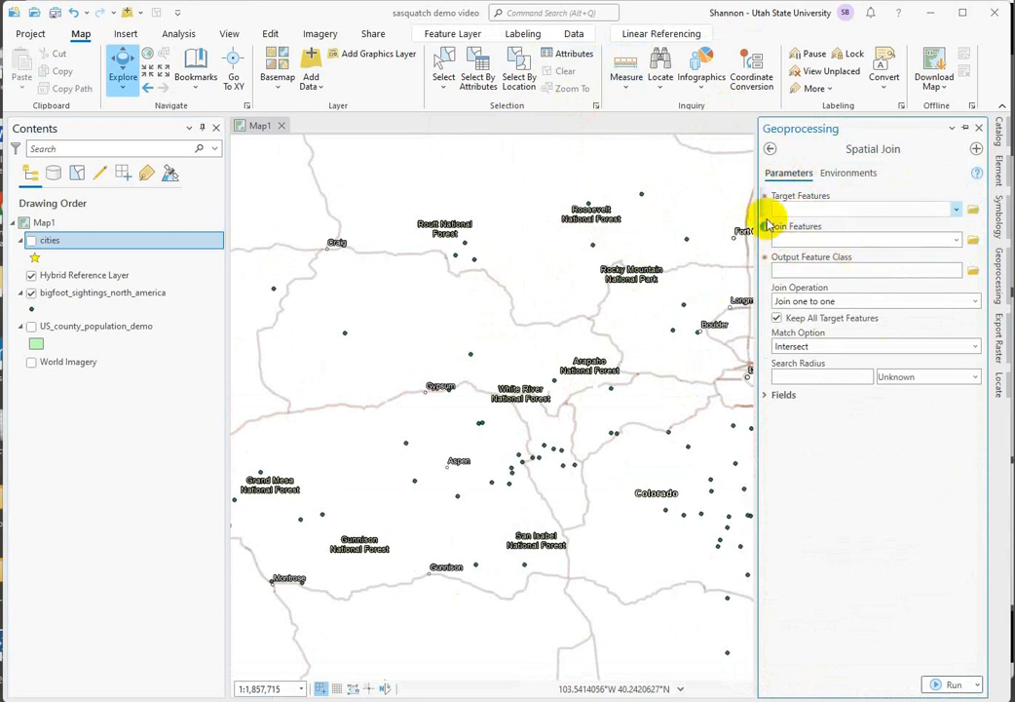
pyautogui.moveTo(767, 199)
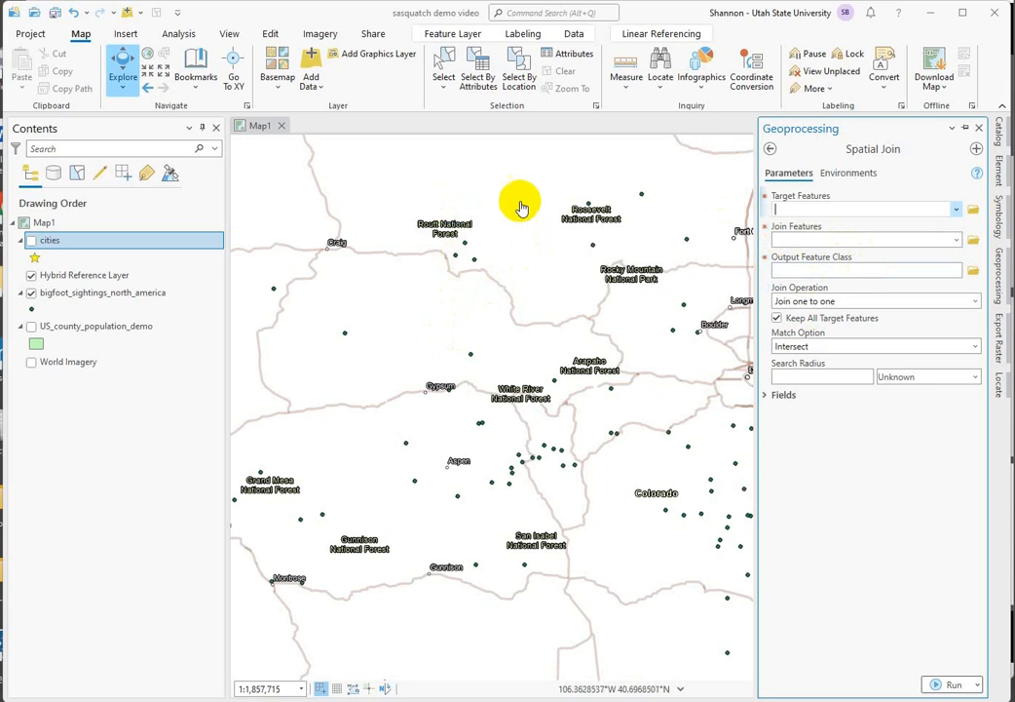
# Step: Run a one-to-one Spatial Join with US_county_population_demo as target and bigfoot_sightings_north_america as join features, using the Intersect match option
pyautogui.click(956, 211)
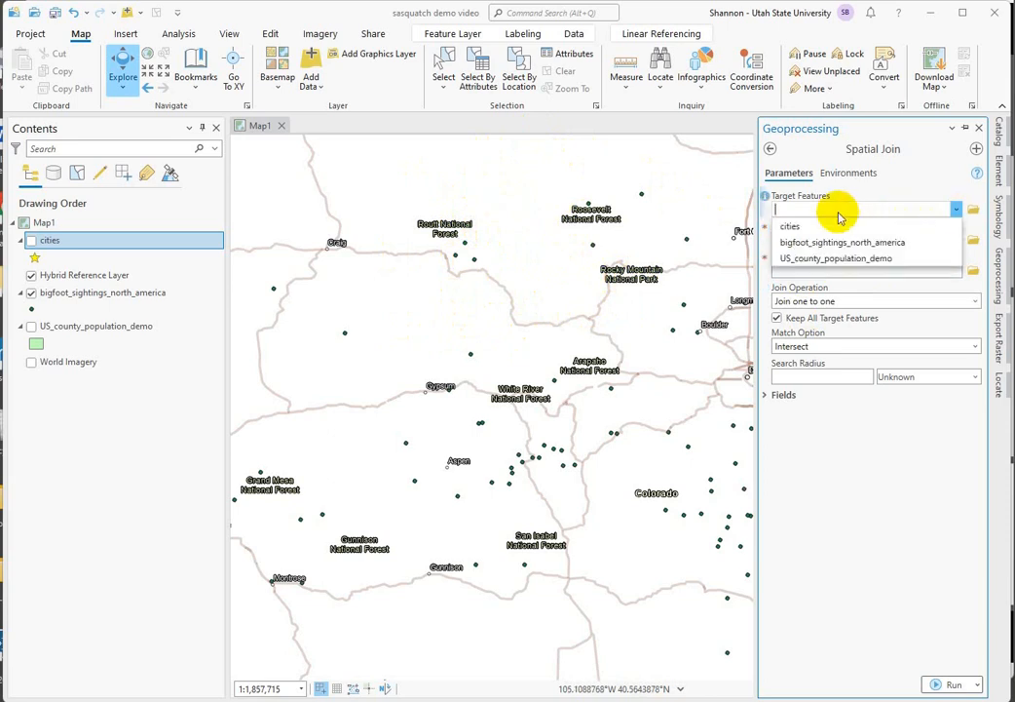
pyautogui.click(823, 258)
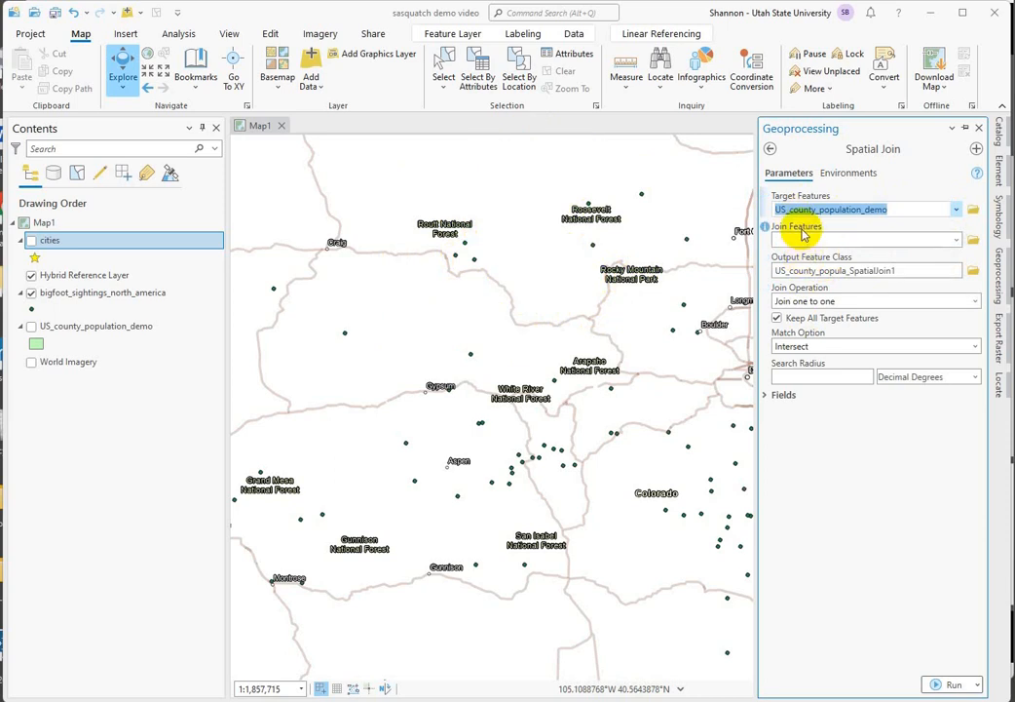
pyautogui.click(956, 240)
pyautogui.click(859, 337)
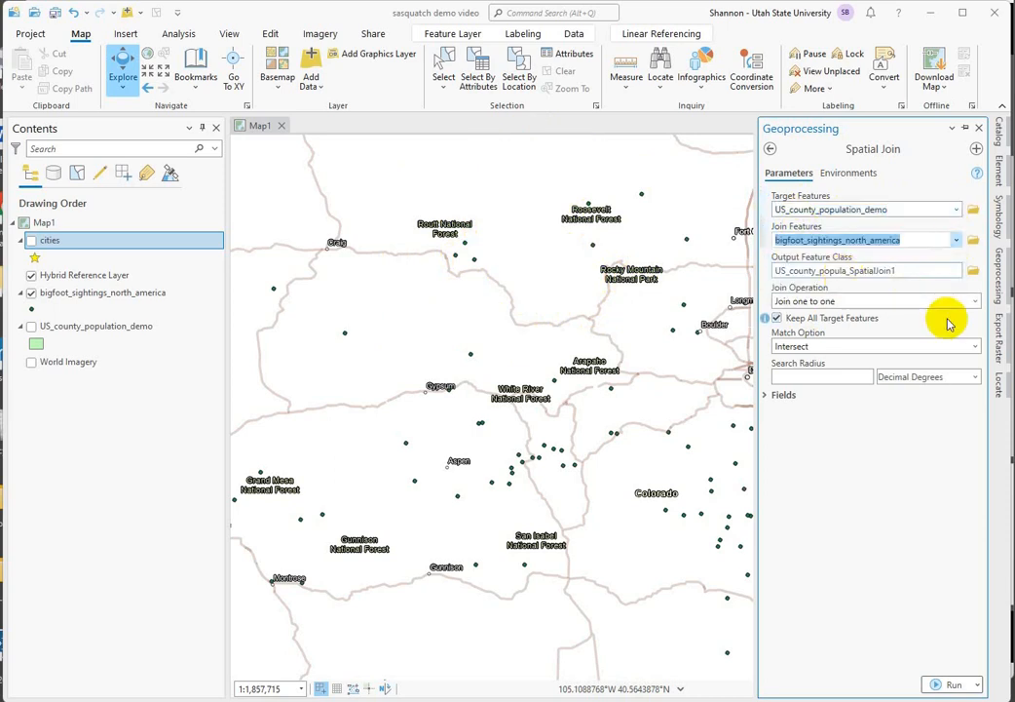
pyautogui.click(918, 265)
pyautogui.click(909, 554)
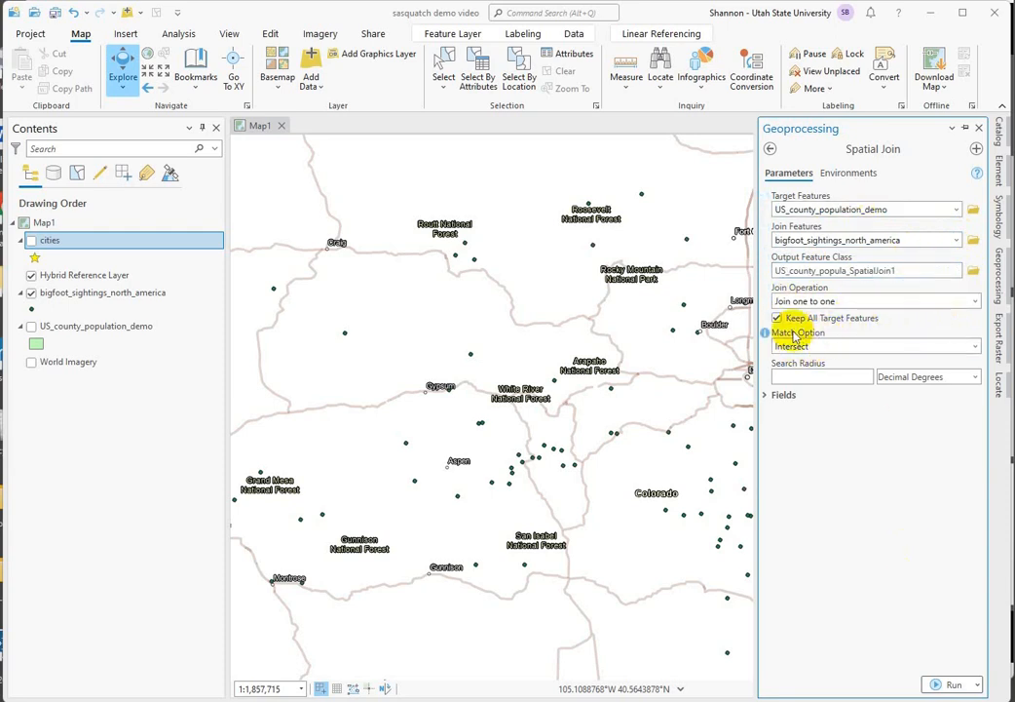
pyautogui.click(953, 686)
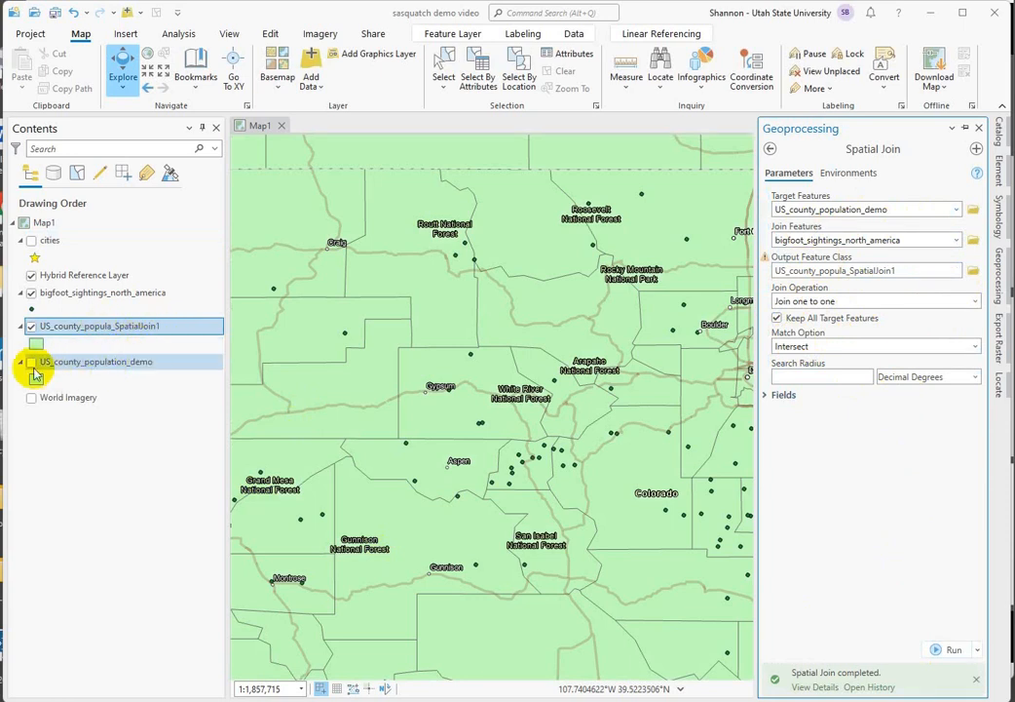
# Step: Open the attribute table of the county layer produced by the spatial join
pyautogui.click(91, 336)
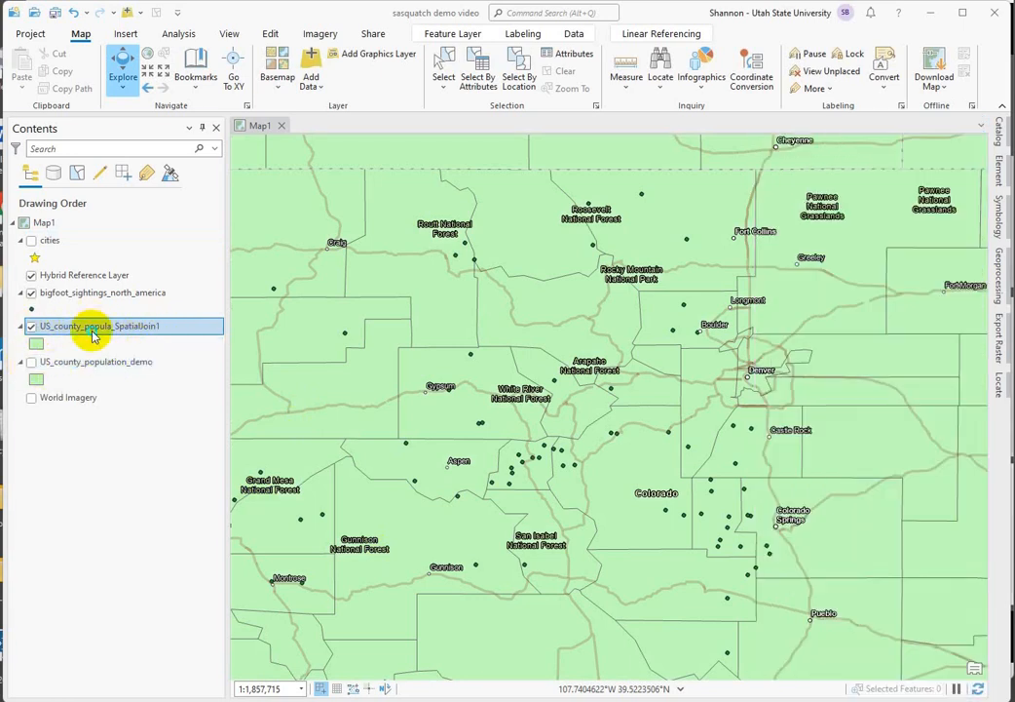
pyautogui.rightClick(90, 335)
pyautogui.click(171, 268)
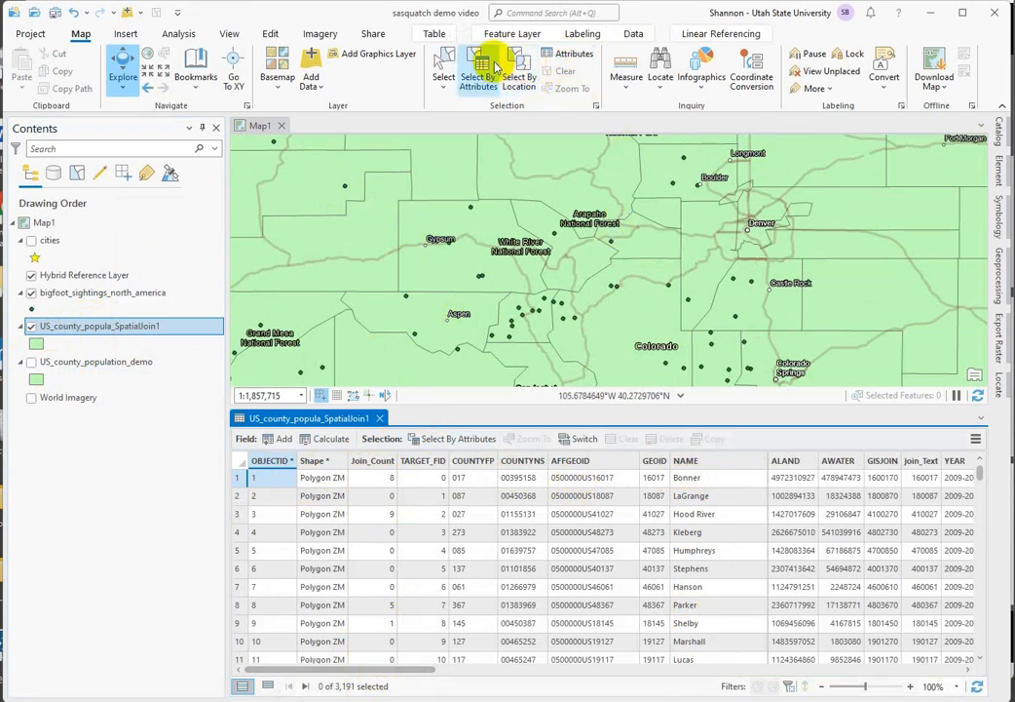
# Step: View only the joined record of the county just west of Denver by selecting it on the map, and restore the full unselected table
pyautogui.click(445, 60)
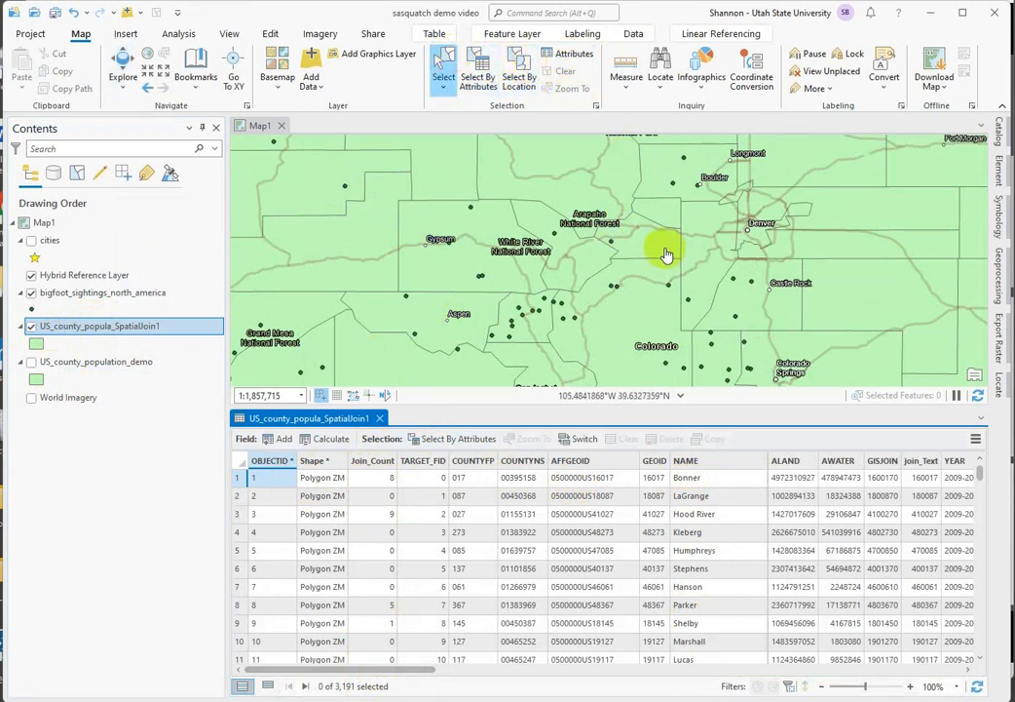
pyautogui.click(667, 254)
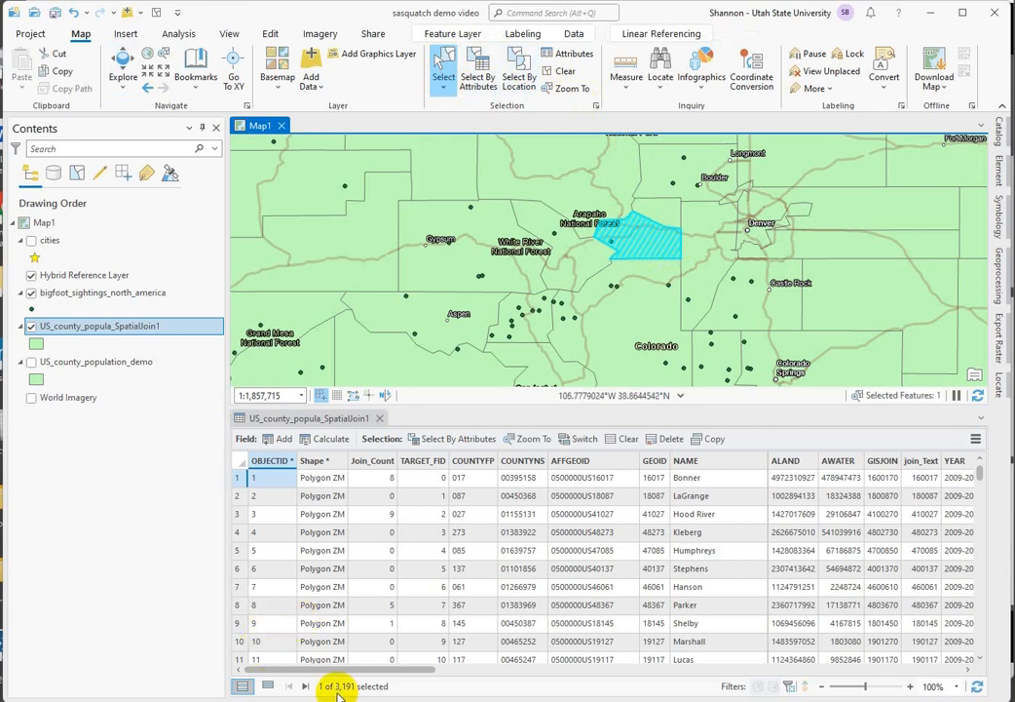
pyautogui.click(267, 686)
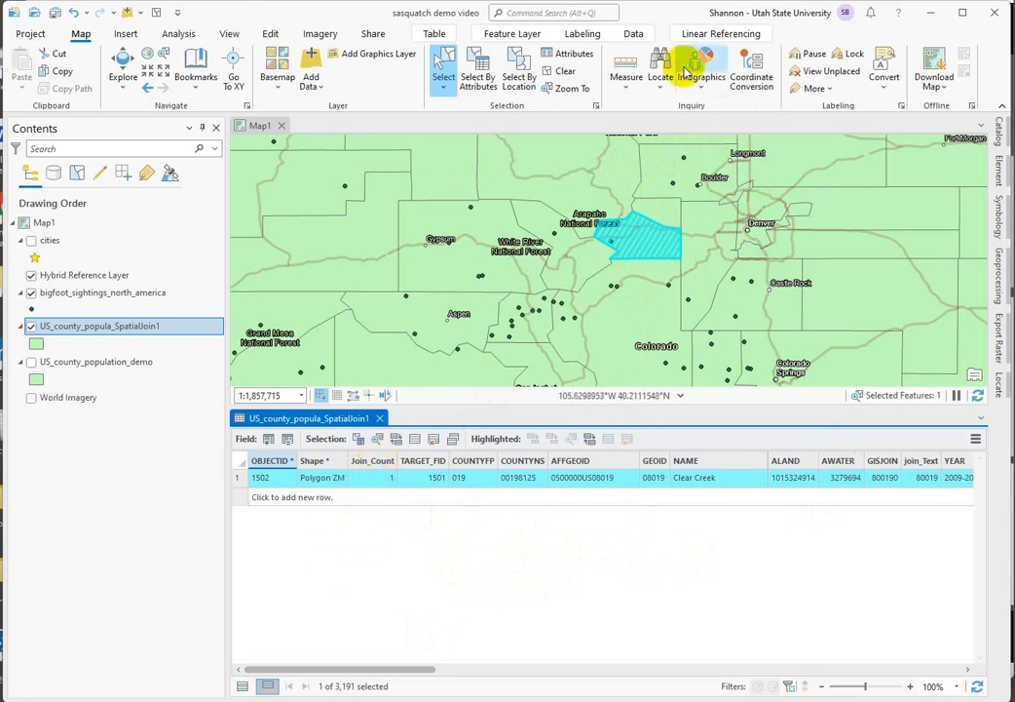
pyautogui.click(565, 70)
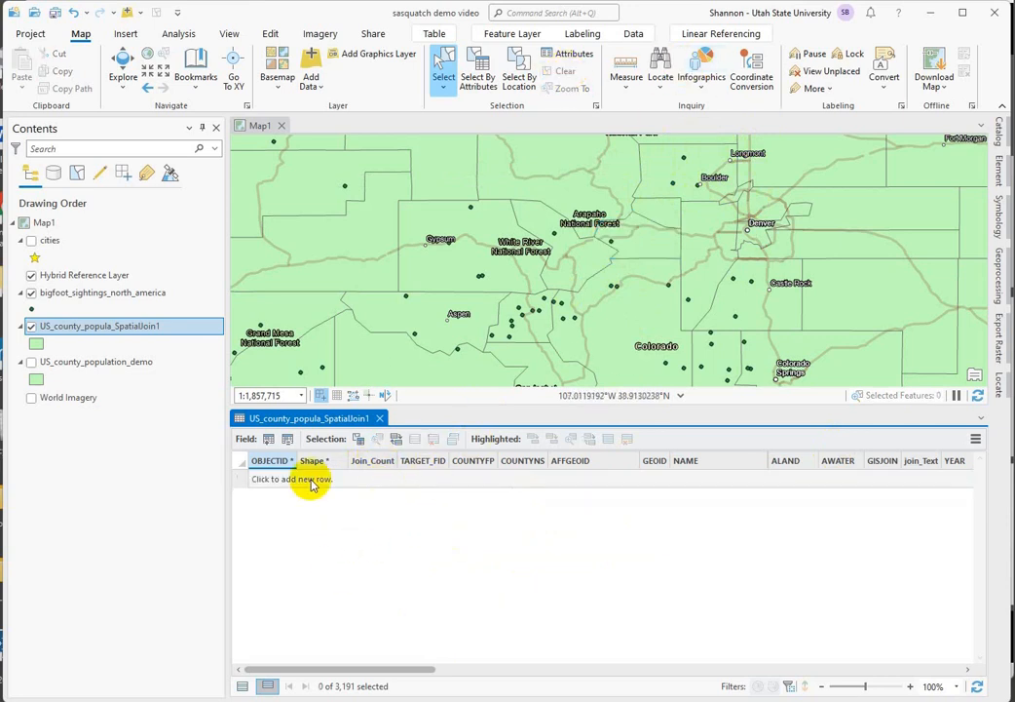
pyautogui.click(243, 686)
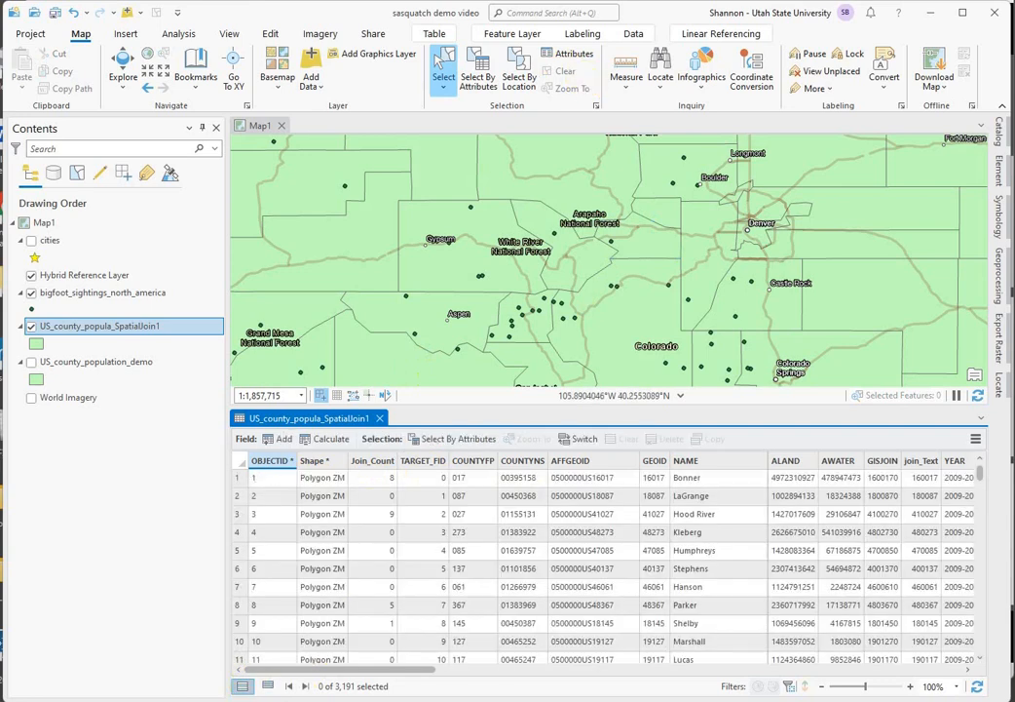
# Step: Sort the spatial join table by Join_Count in descending order and look up the state of the top-ranked county
pyautogui.hotkey('alt', 'Tab')
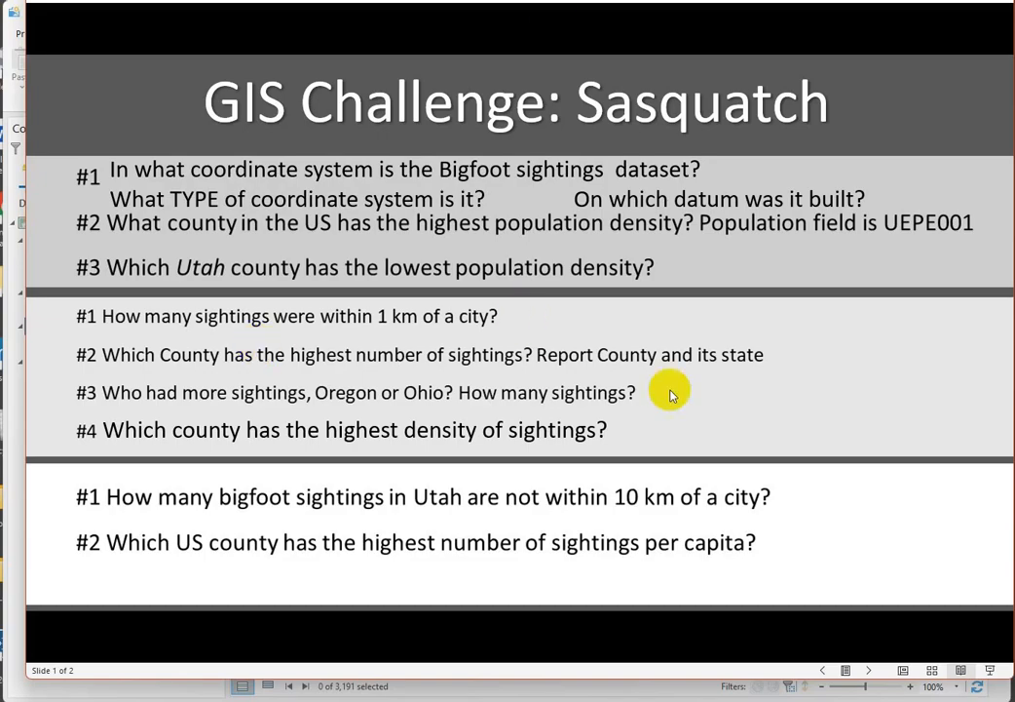
pyautogui.click(458, 694)
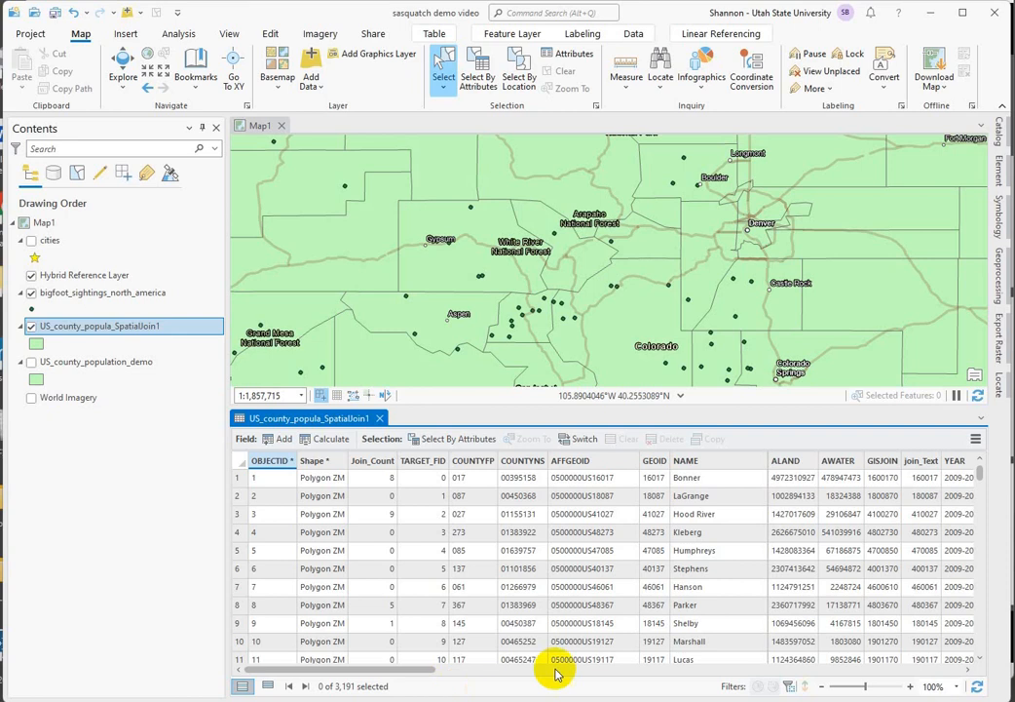
pyautogui.click(375, 464)
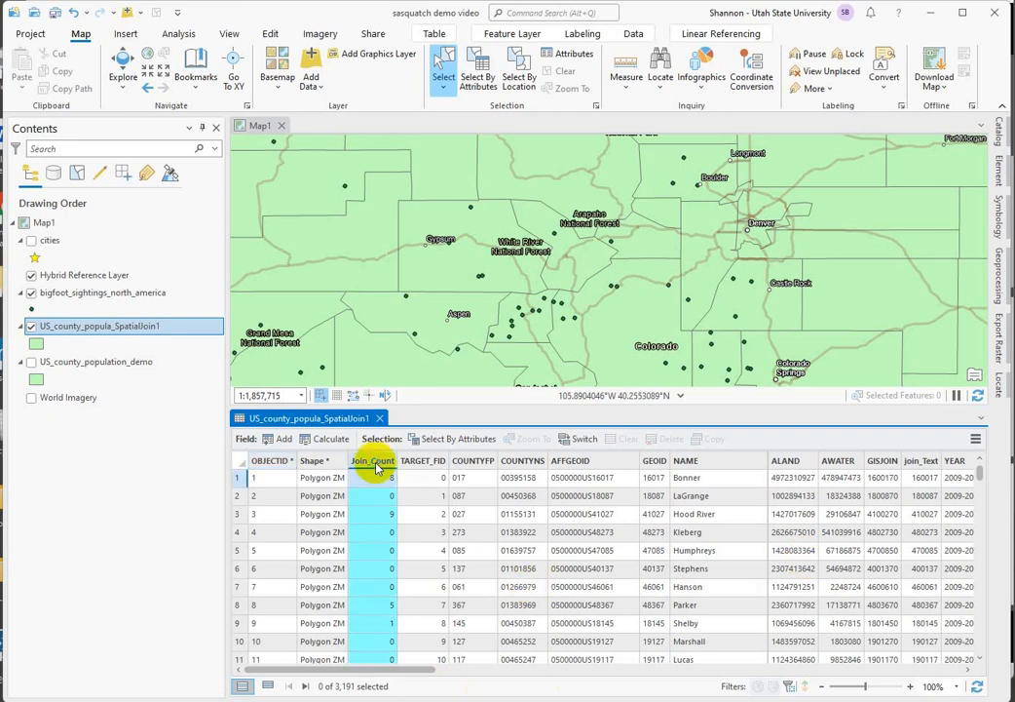
pyautogui.rightClick(375, 466)
pyautogui.click(310, 420)
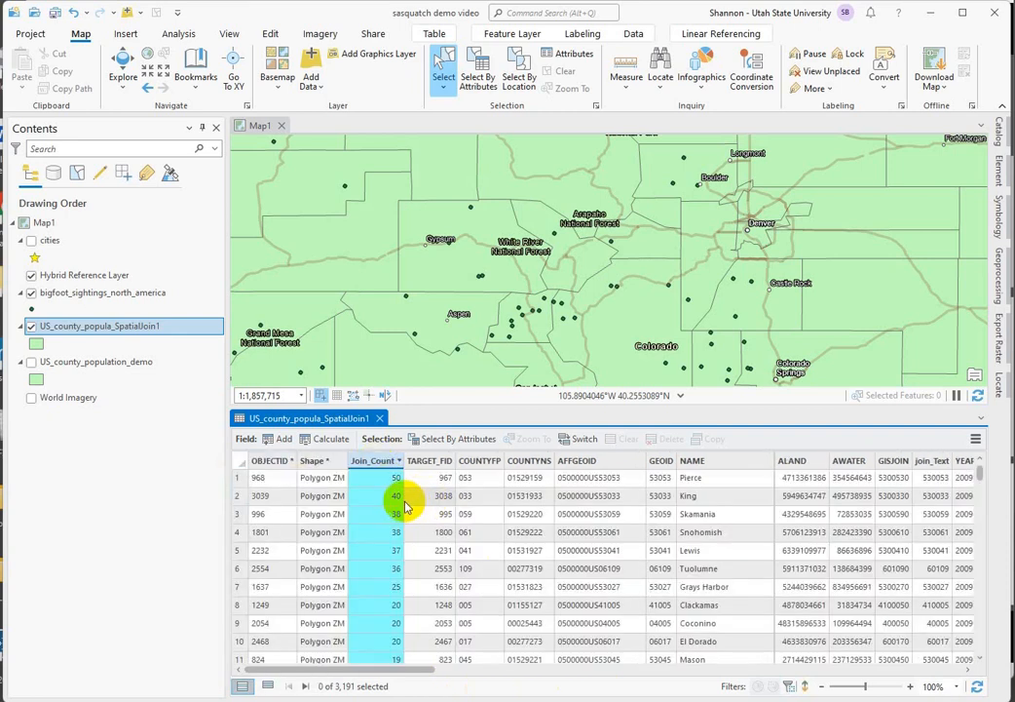
pyautogui.click(392, 477)
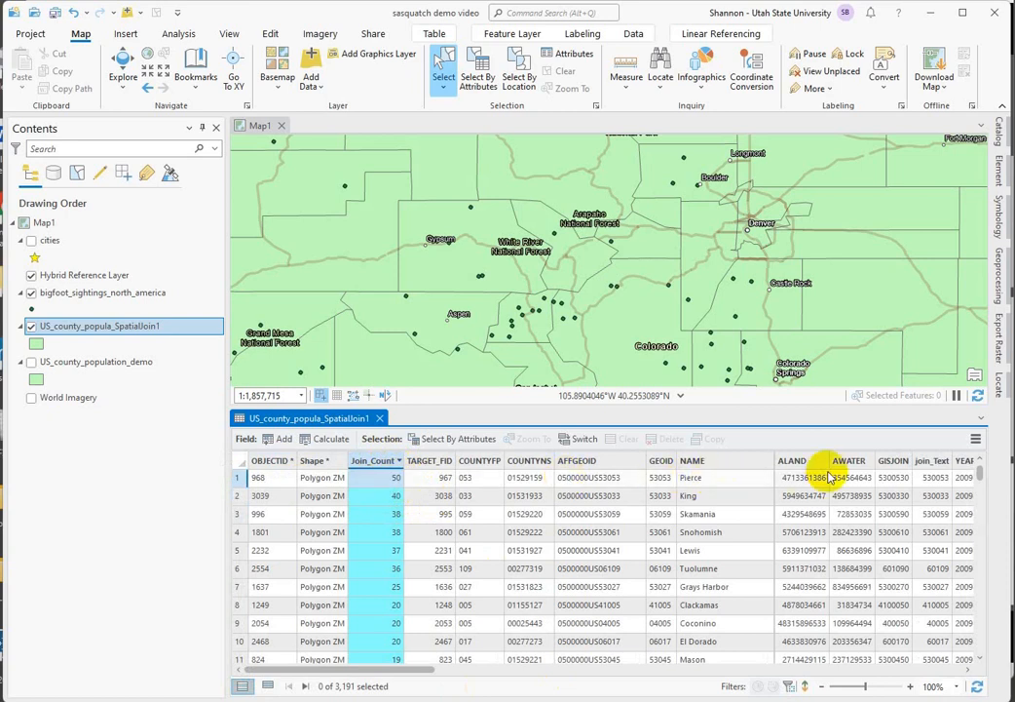
pyautogui.moveTo(403, 666); pyautogui.dragTo(596, 679)
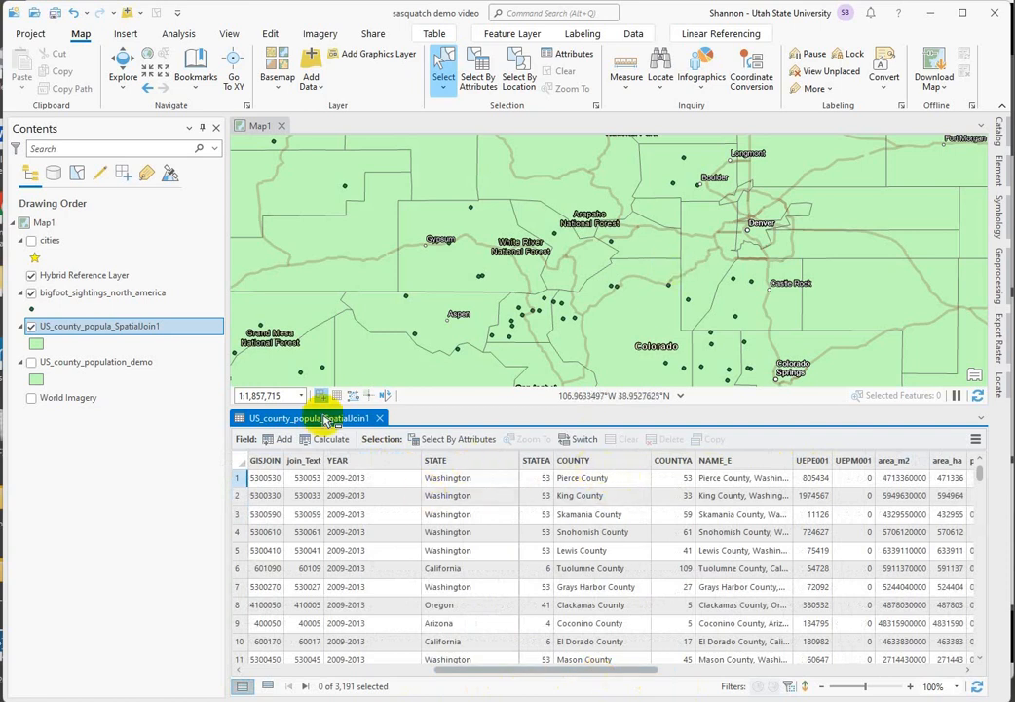
# Step: Check the challenge questions and select the records in US_county_popula_SpatialJoin1 where STATE is equal to Oregon
pyautogui.hotkey('alt', 'Tab')
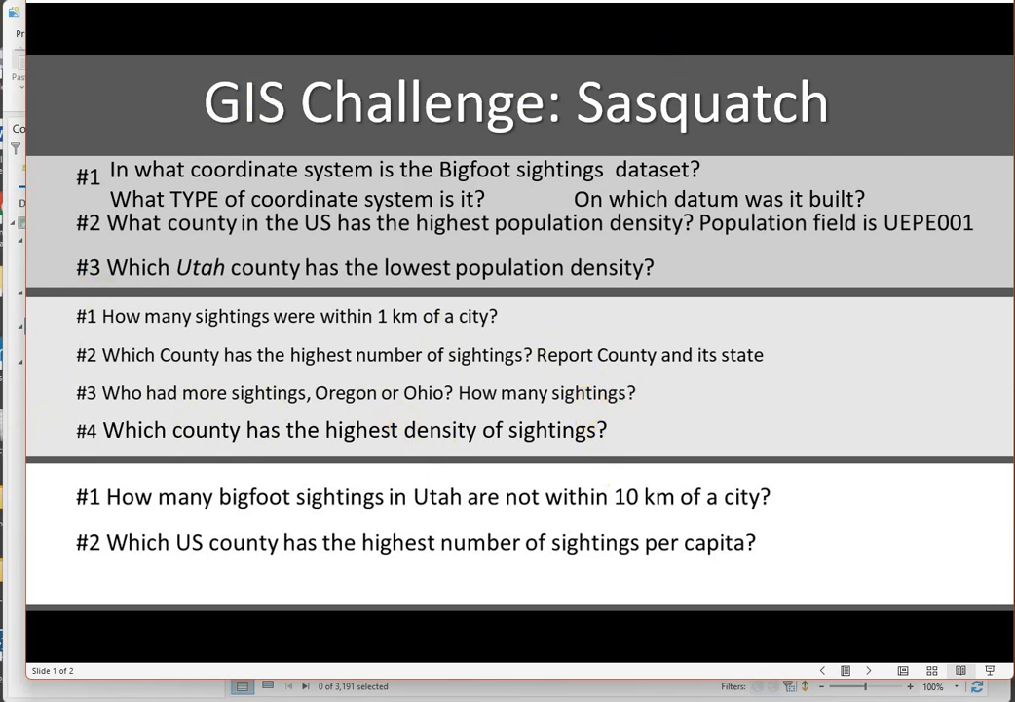
pyautogui.click(10, 342)
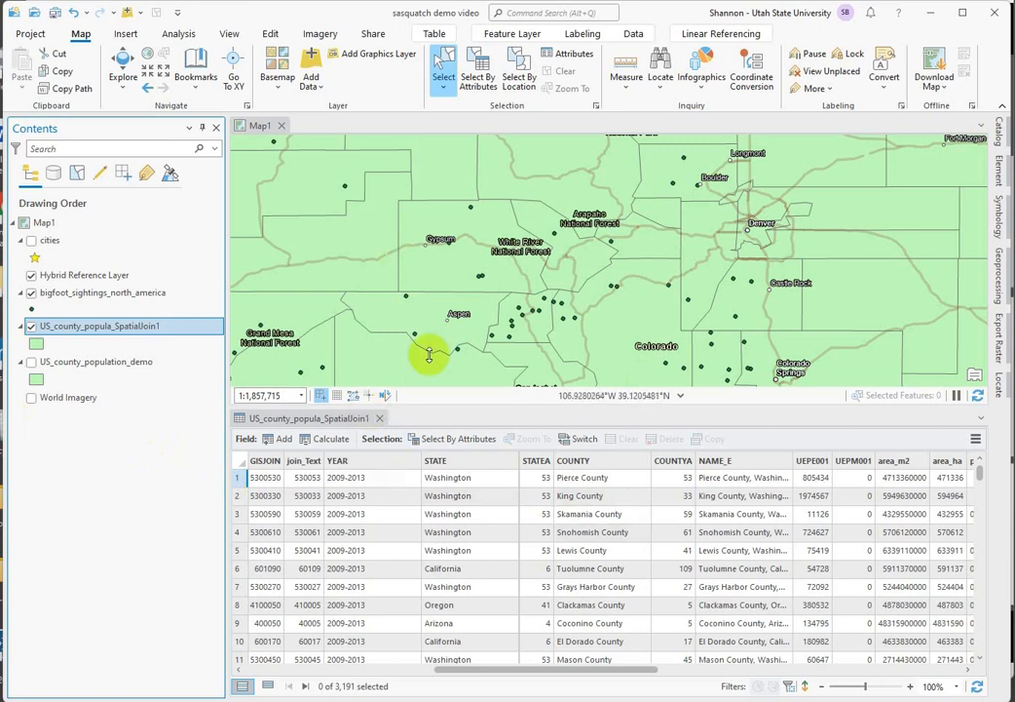
pyautogui.click(446, 445)
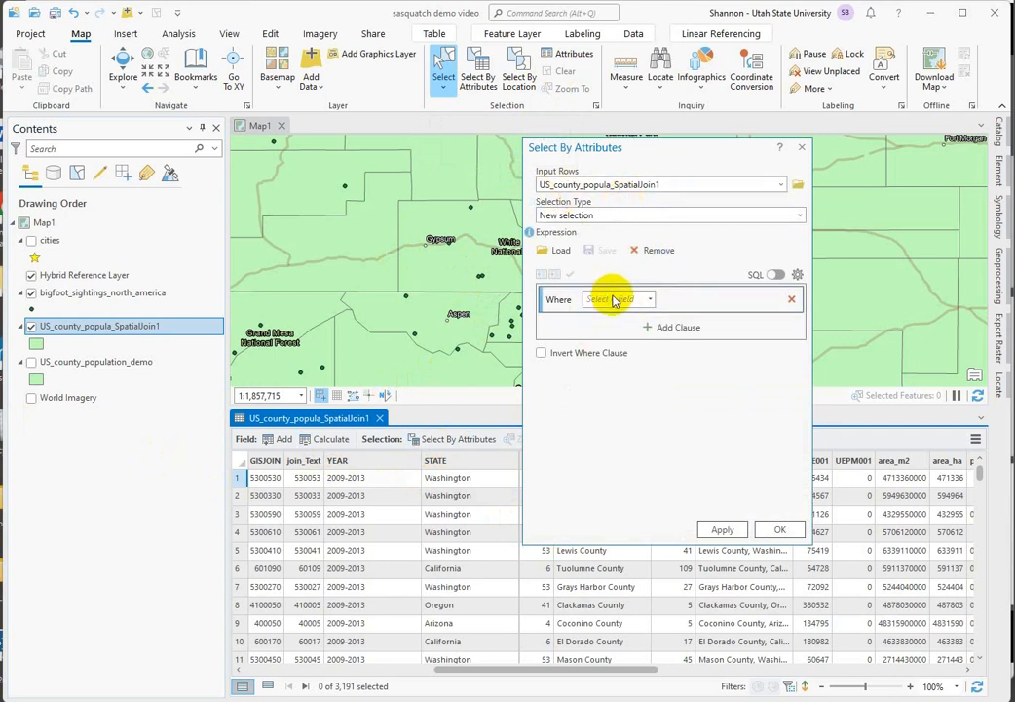
pyautogui.click(648, 300)
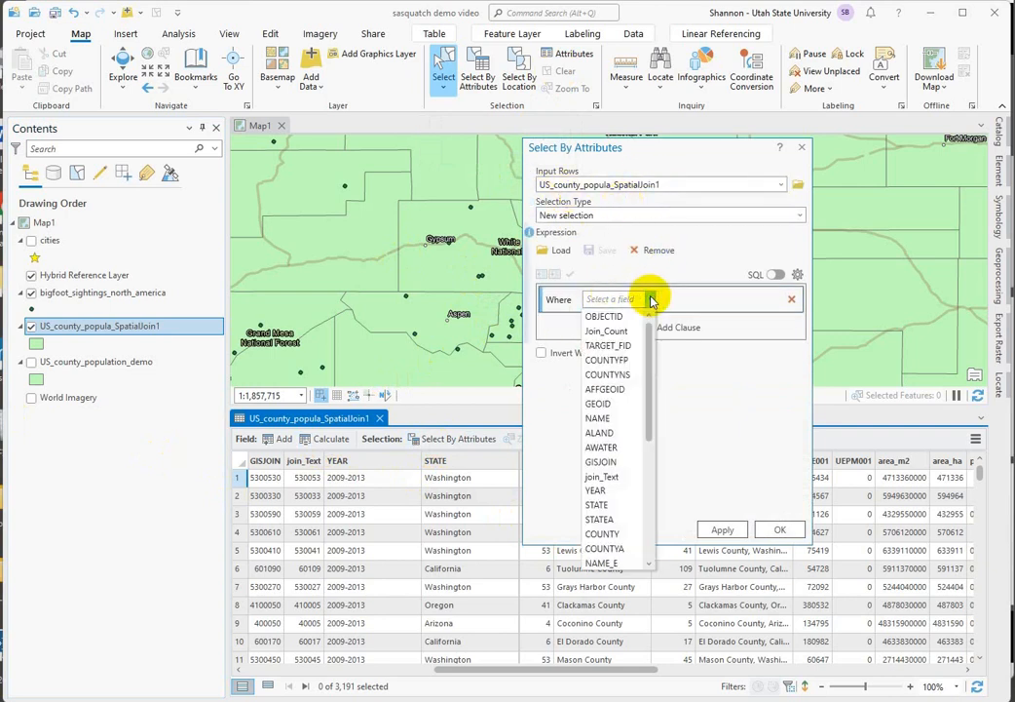
pyautogui.click(612, 504)
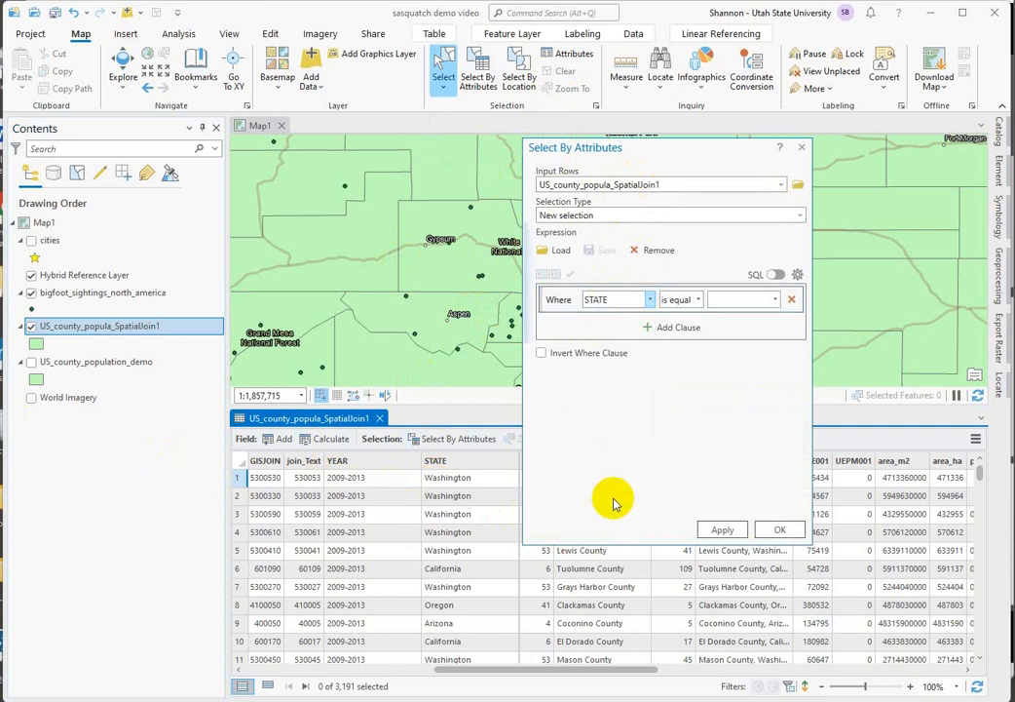
pyautogui.click(755, 304)
pyautogui.write('Oregon')
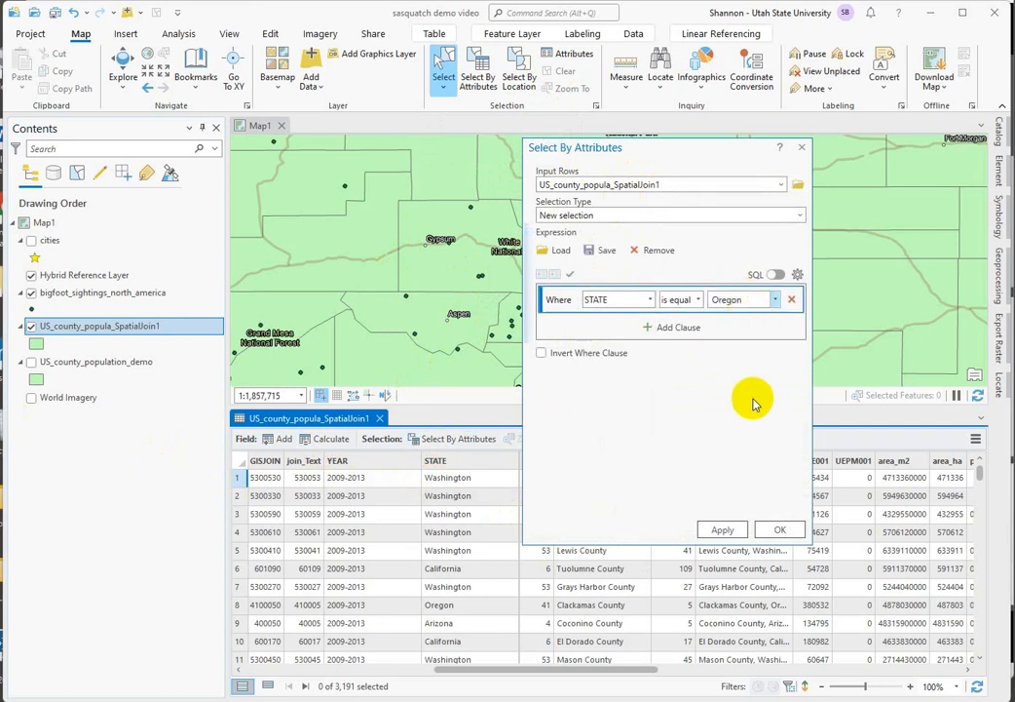
pyautogui.click(726, 529)
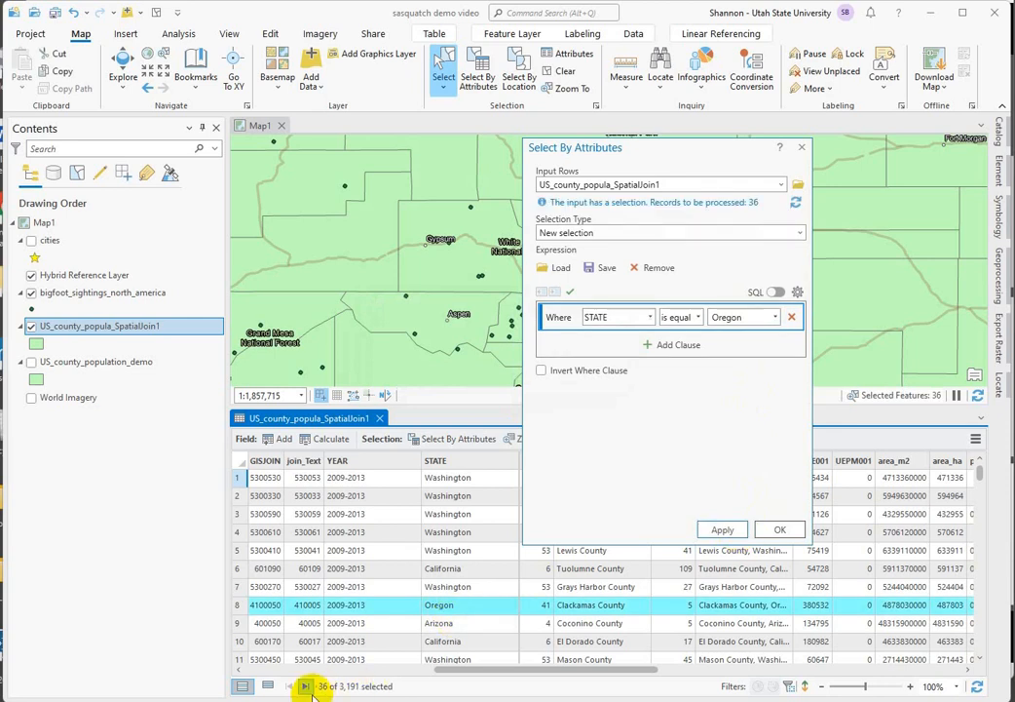
# Step: Show only the selected Oregon records and move the Select By Attributes dialog aside to expose the Join_Count field
pyautogui.click(269, 686)
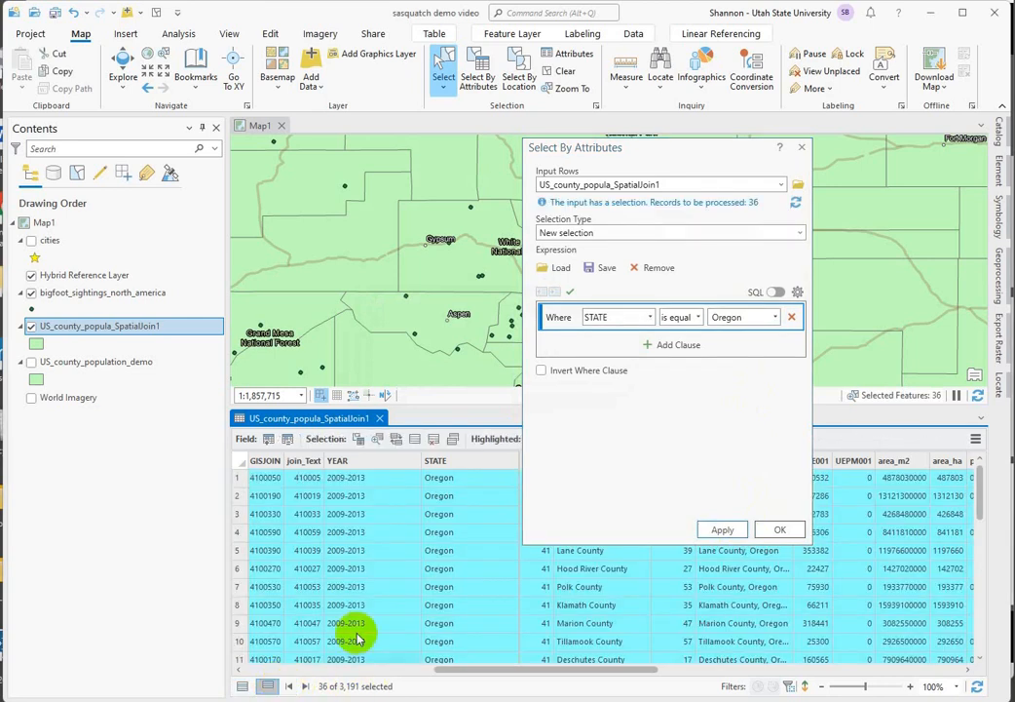
pyautogui.moveTo(673, 156); pyautogui.dragTo(187, 126)
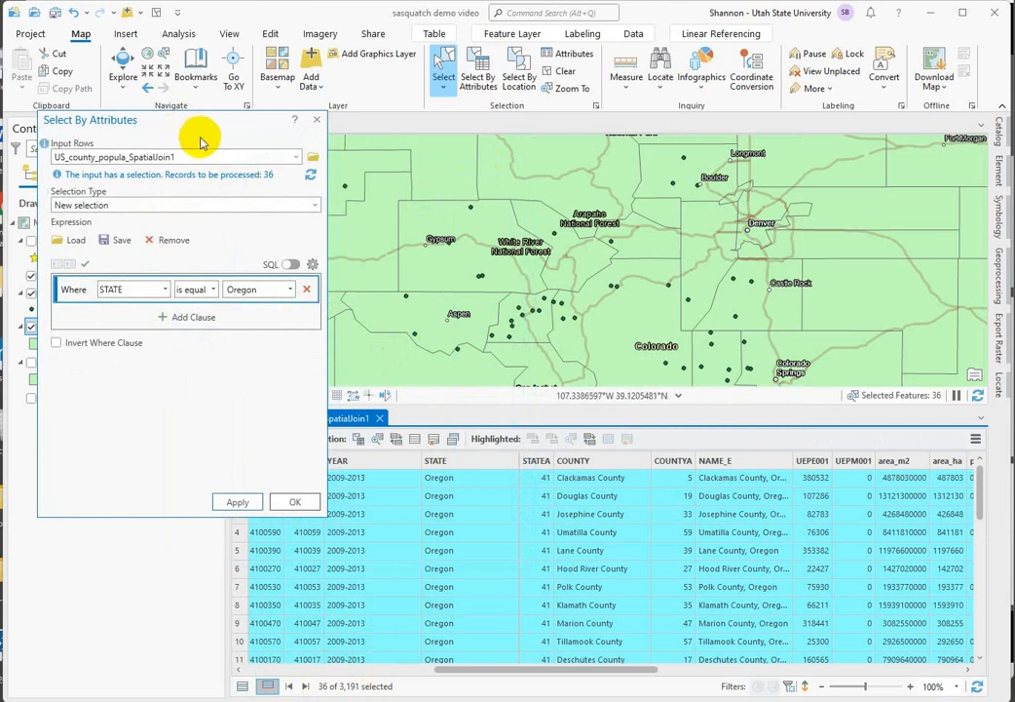
pyautogui.click(259, 105)
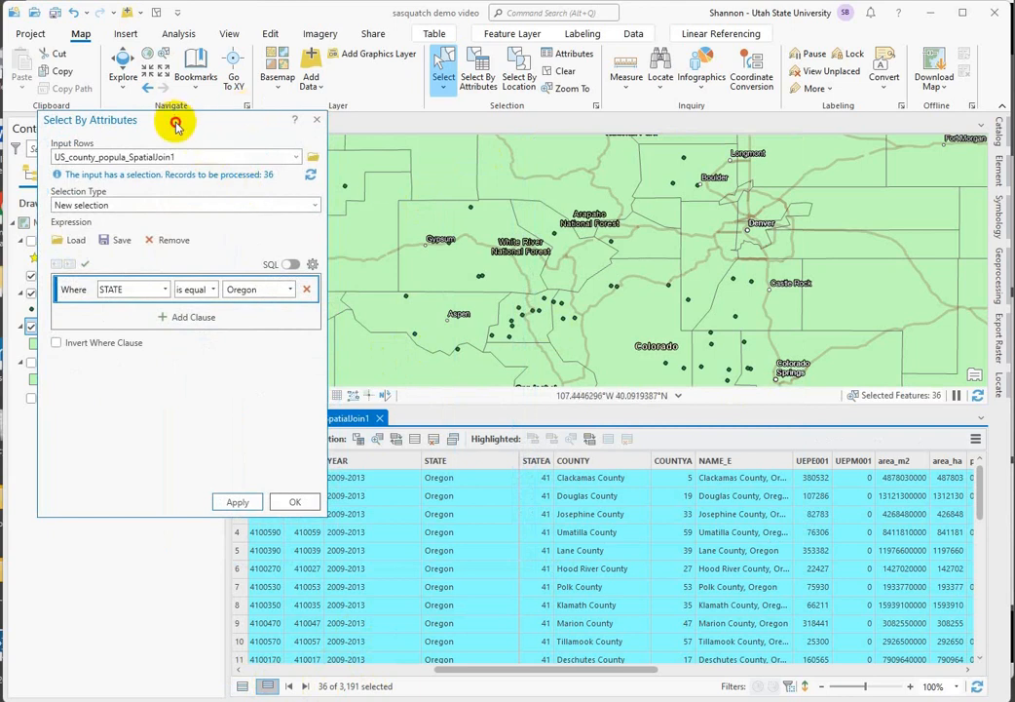
pyautogui.moveTo(175, 125); pyautogui.dragTo(1014, 148)
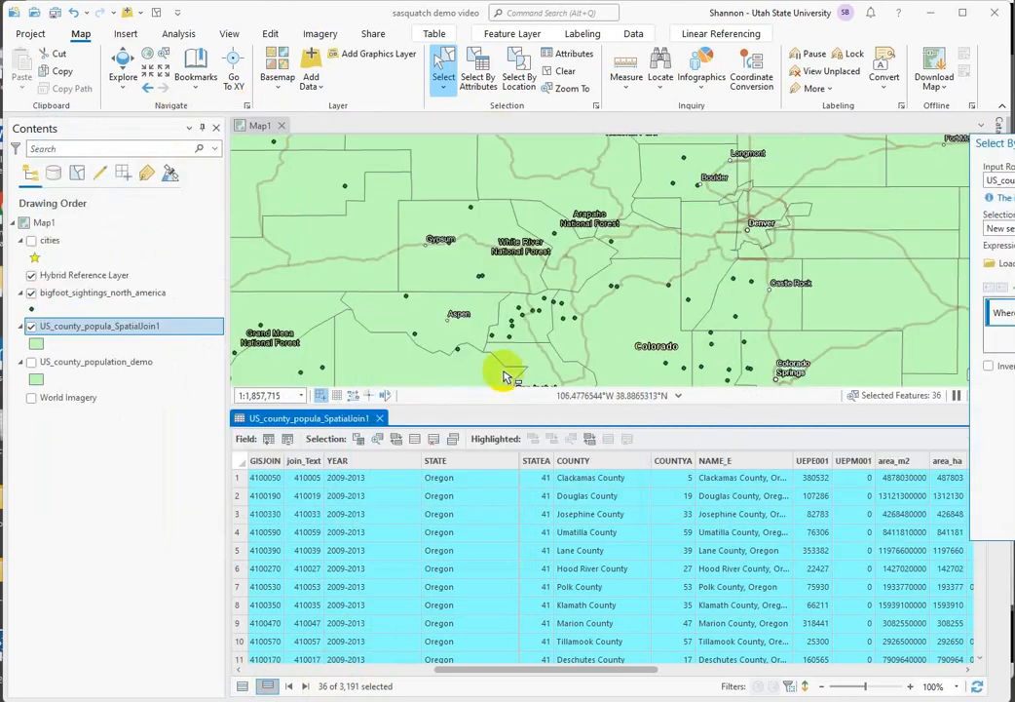
pyautogui.click(360, 672)
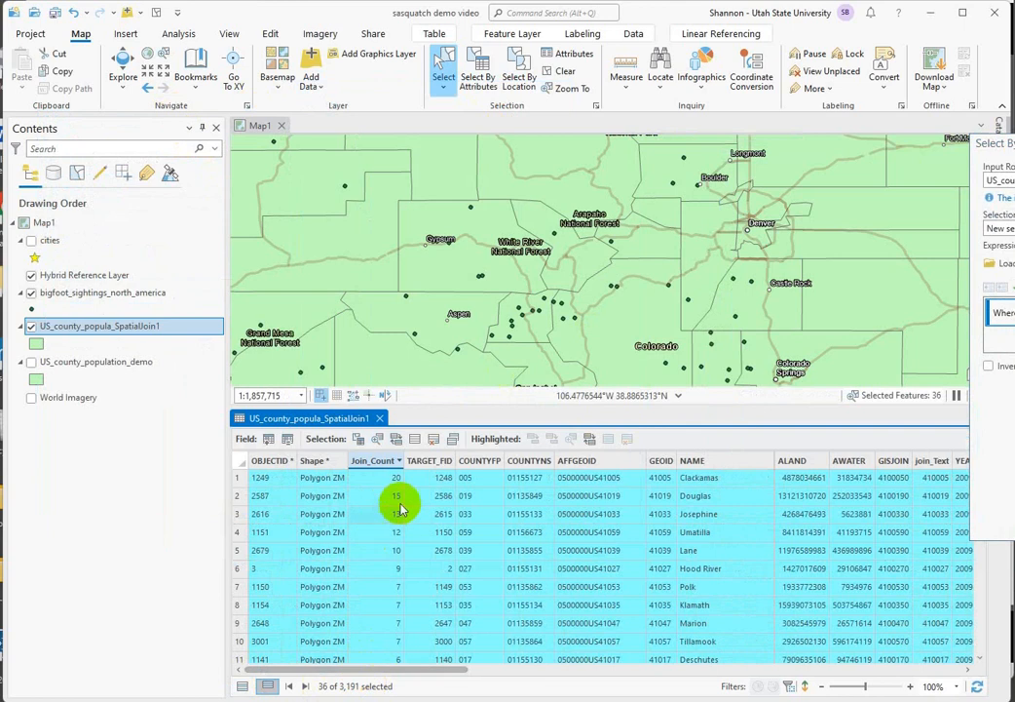
# Step: Generate statistics for the Join_Count field and read the sum for the selected Oregon counties
pyautogui.rightClick(376, 466)
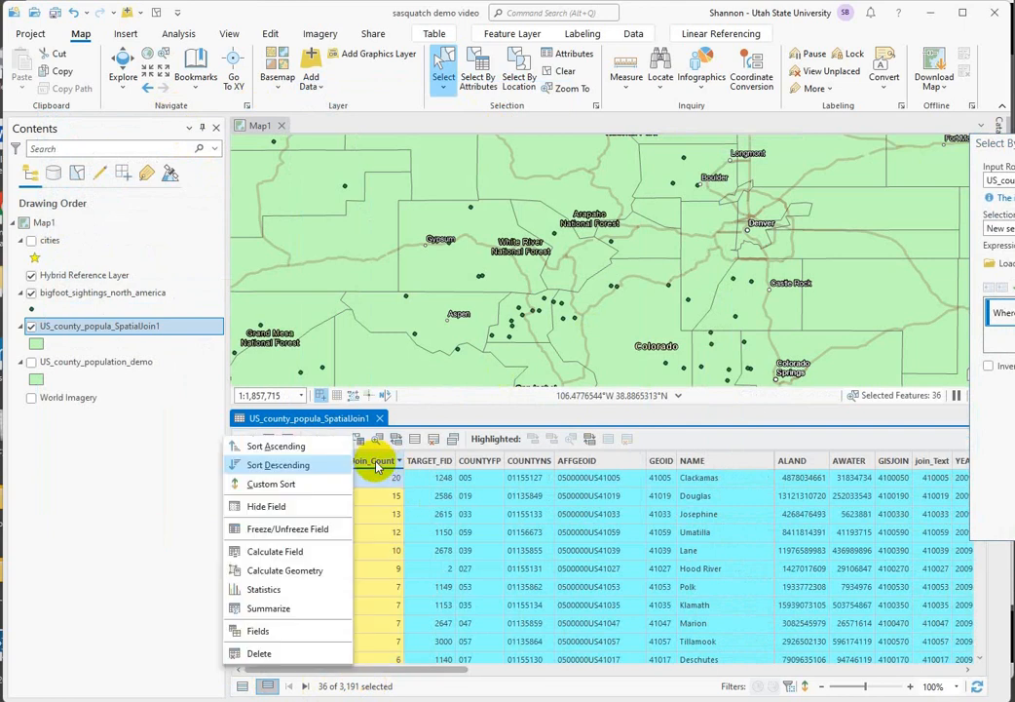
pyautogui.click(288, 591)
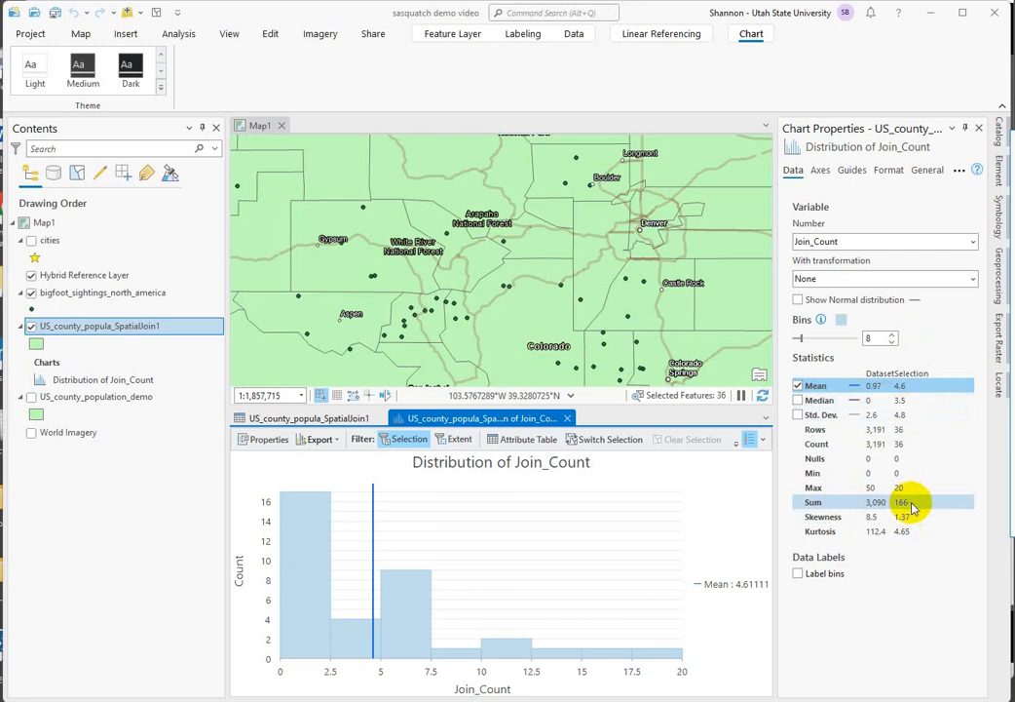
pyautogui.click(907, 601)
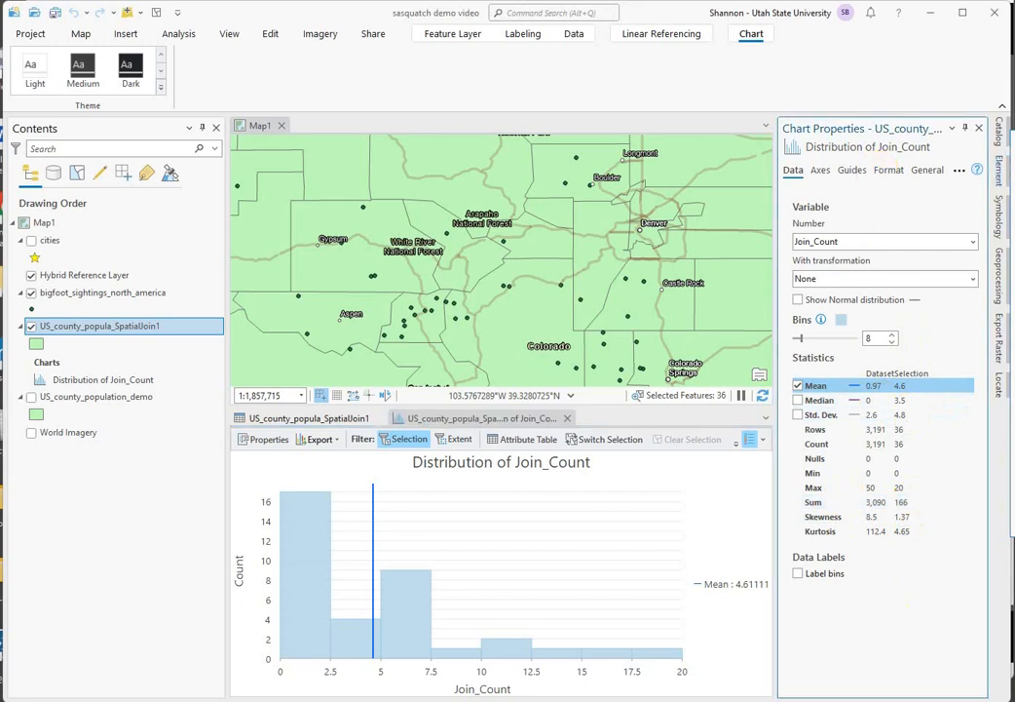
# Step: Bring the Select By Attributes dialog back over the map and clear the current county selection
pyautogui.moveTo(997, 140); pyautogui.dragTo(639, 159)
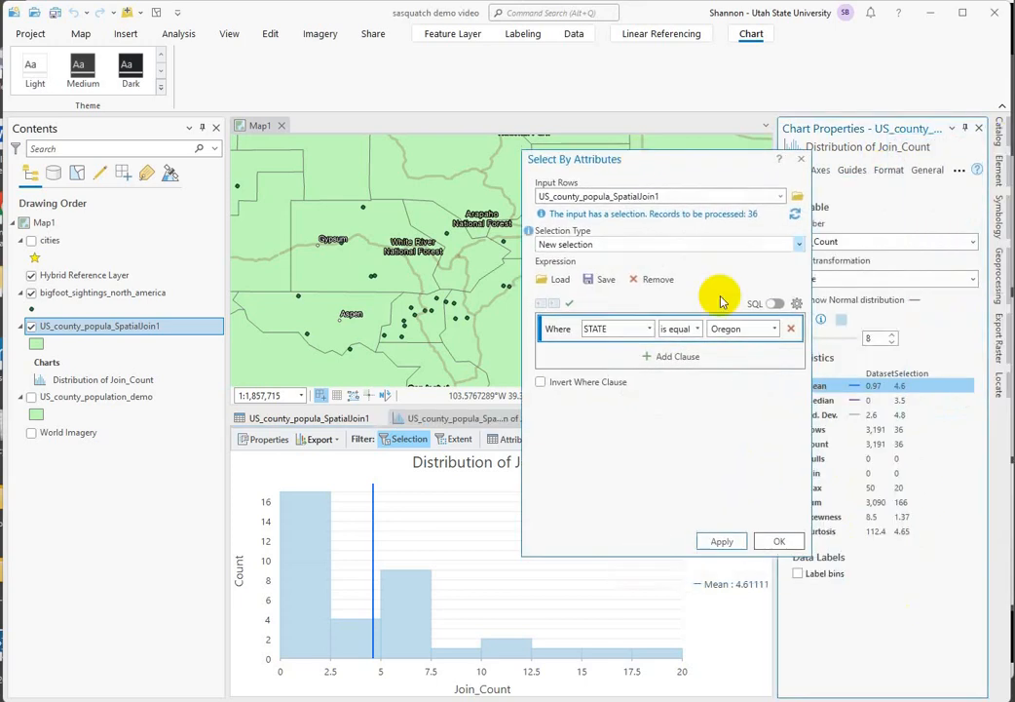
pyautogui.rightClick(777, 334)
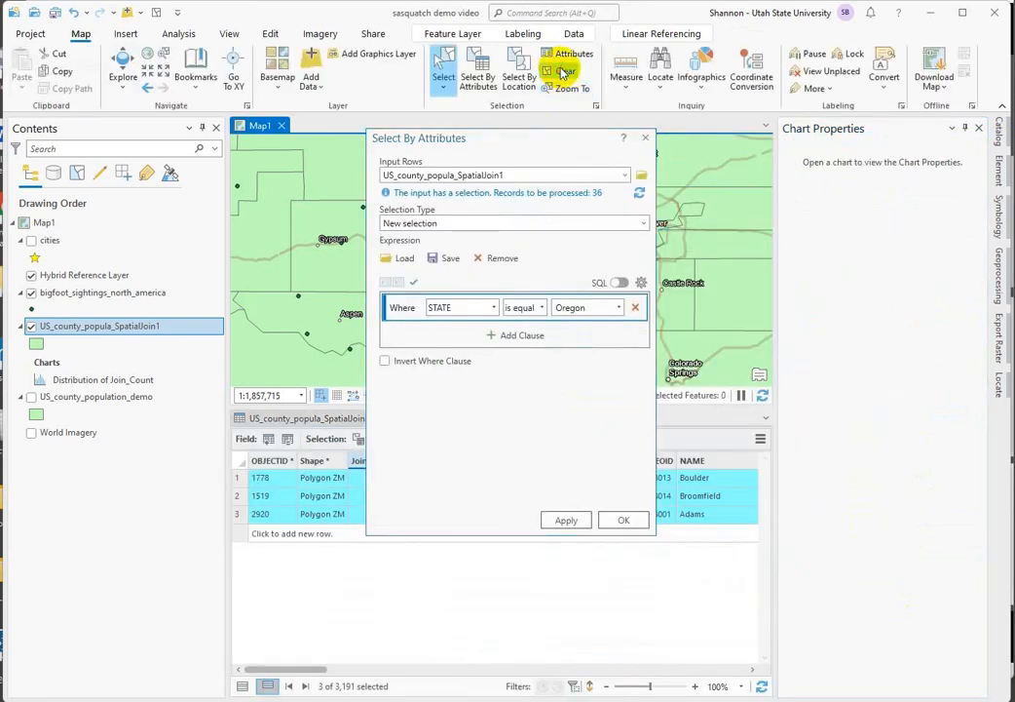
pyautogui.click(565, 70)
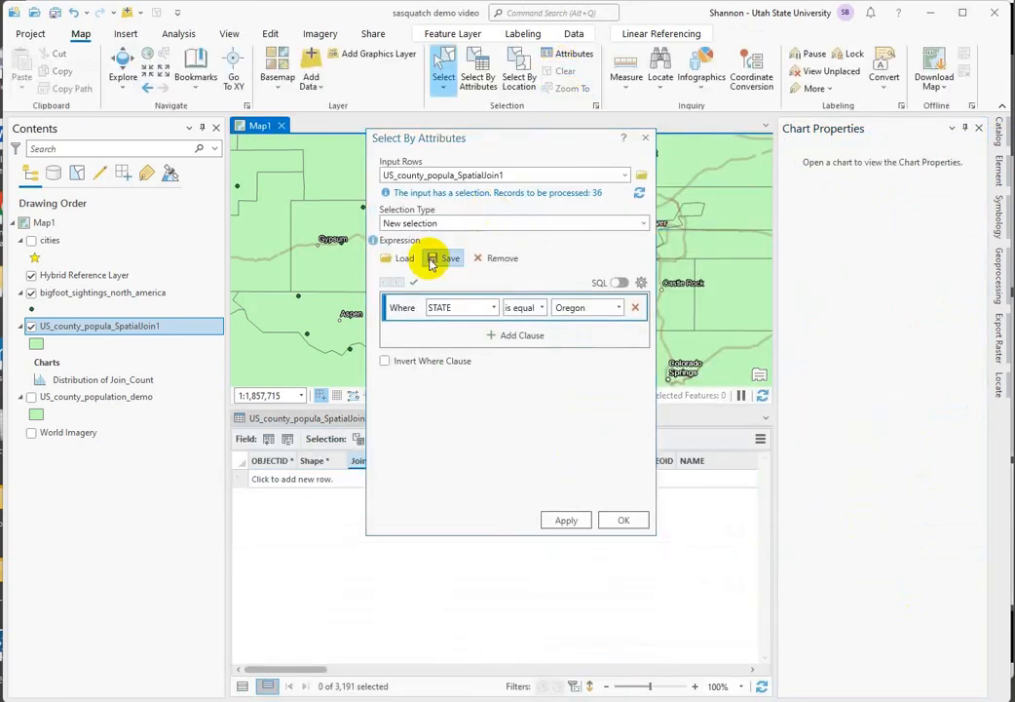
# Step: Select the county records where STATE is equal to Ohio and show only the selected records in the table
pyautogui.click(618, 307)
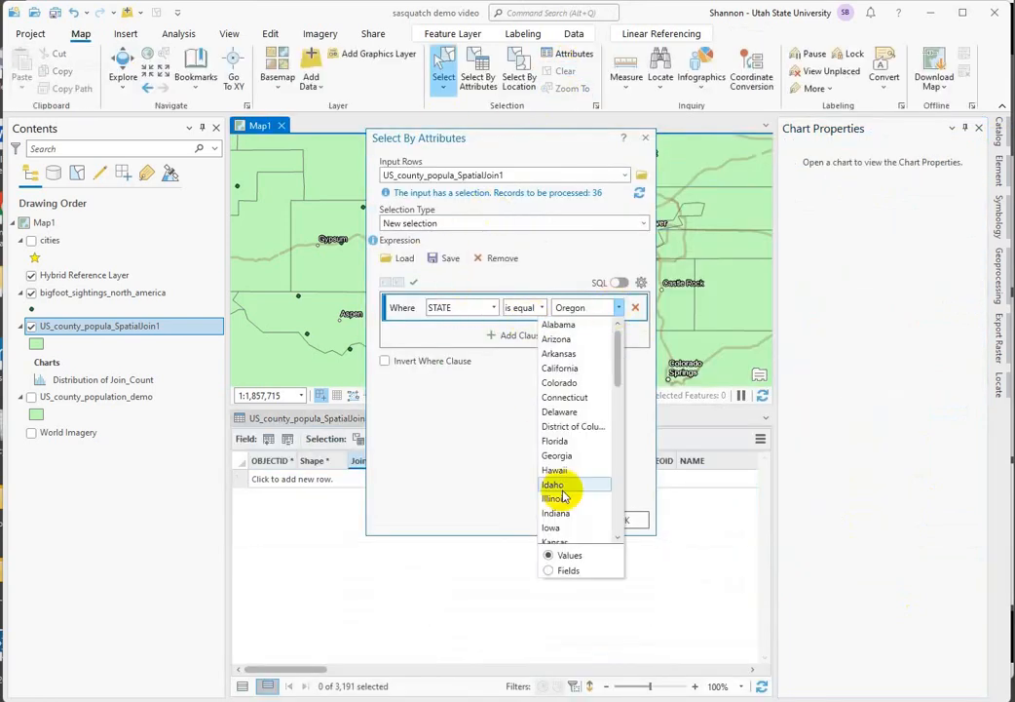
pyautogui.click(550, 312)
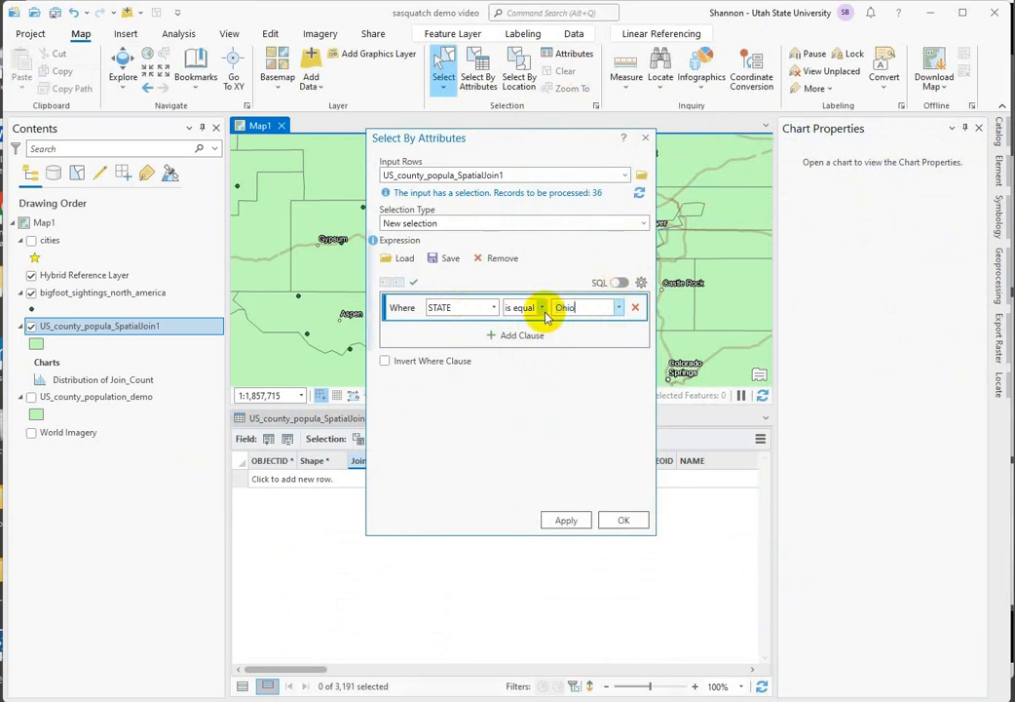
pyautogui.click(616, 521)
pyautogui.click(267, 687)
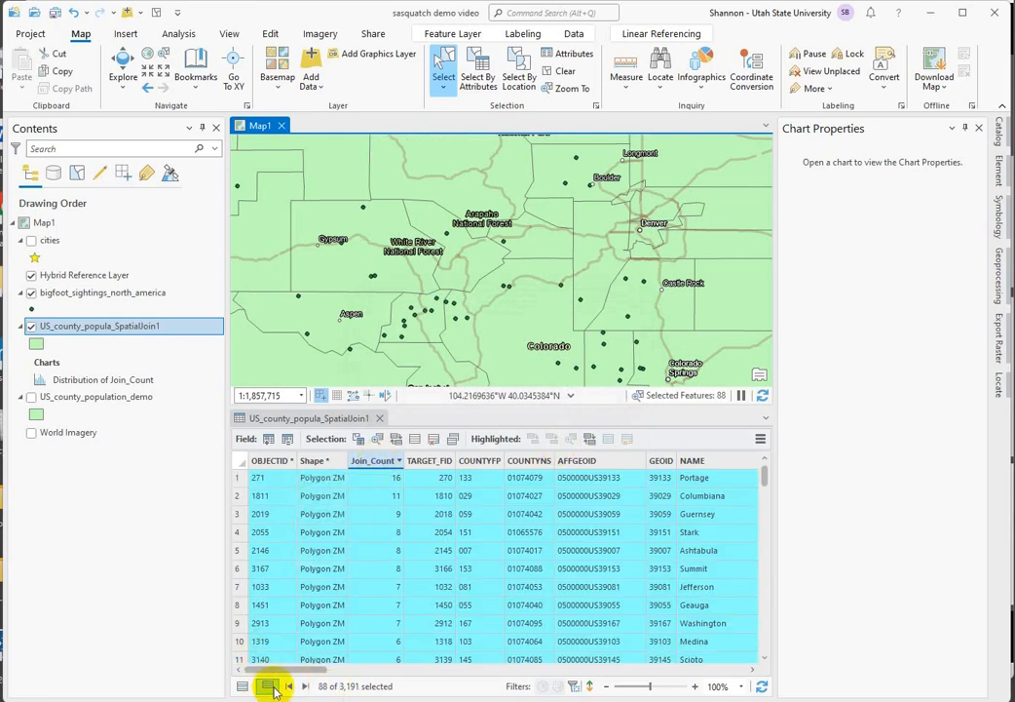
pyautogui.rightClick(376, 464)
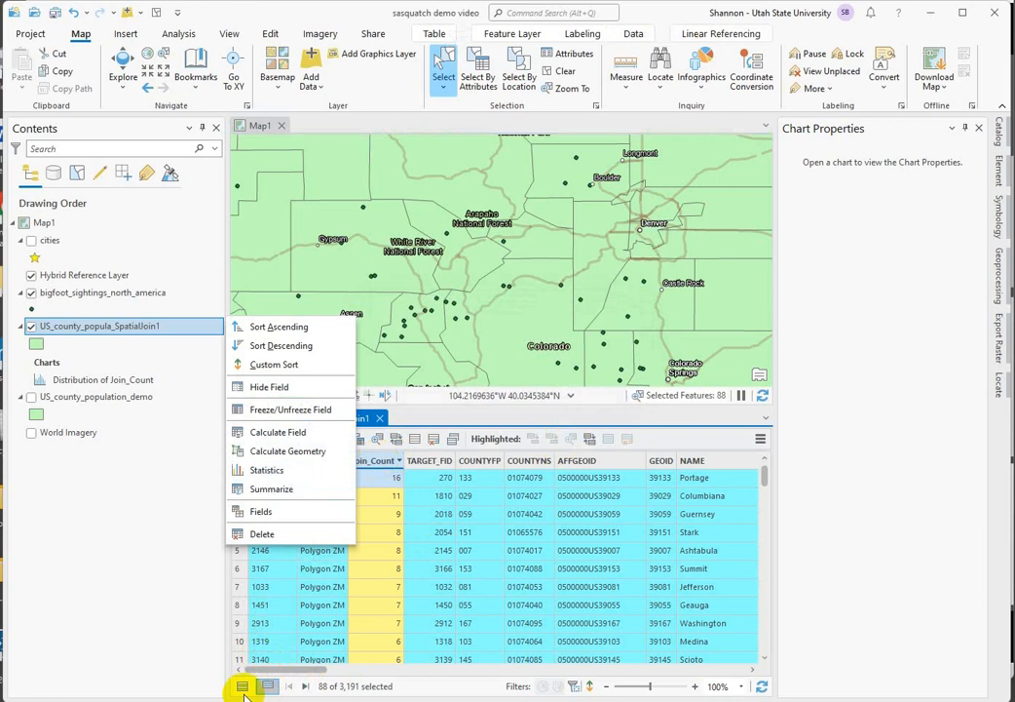
pyautogui.click(272, 488)
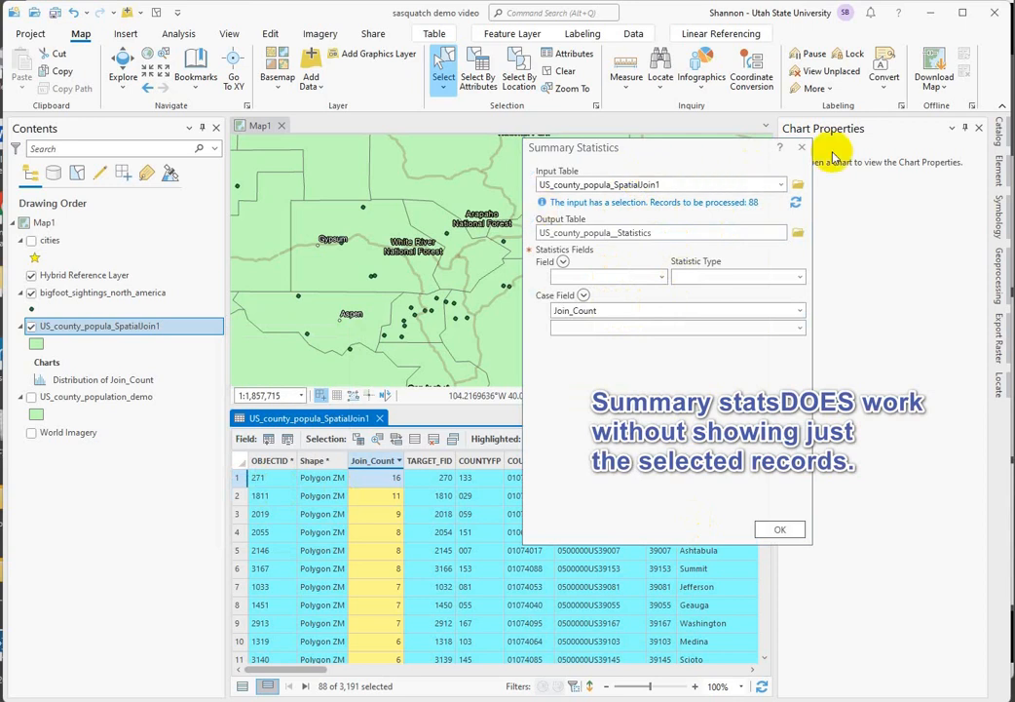
pyautogui.click(799, 151)
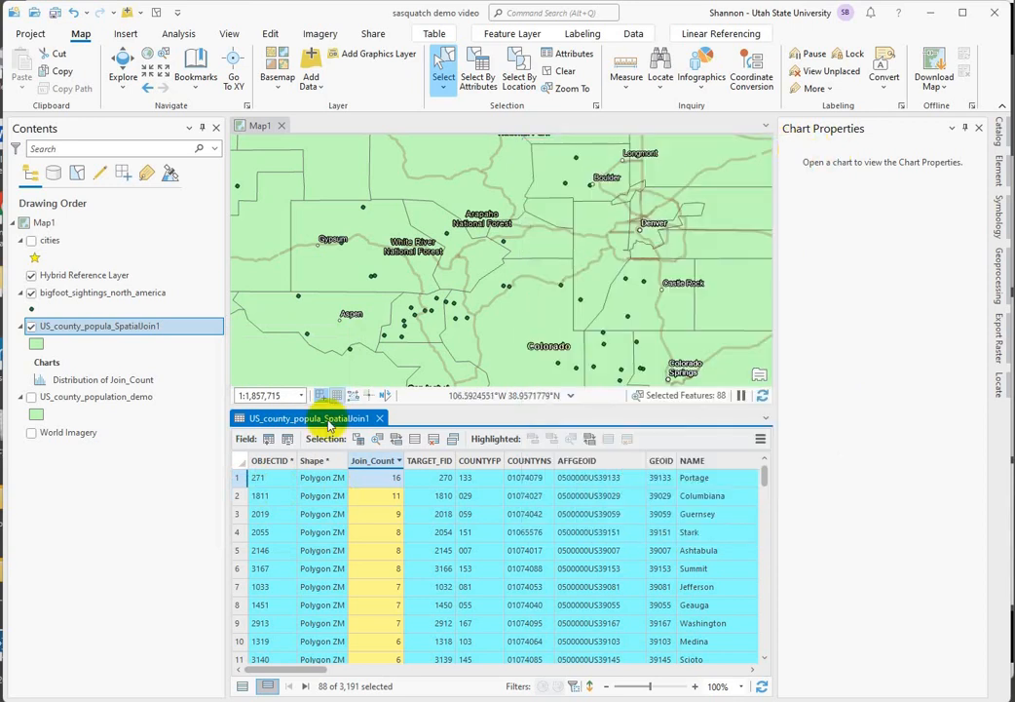
# Step: Generate statistics for the Join_Count field and read the sum for the selected Ohio counties
pyautogui.rightClick(369, 470)
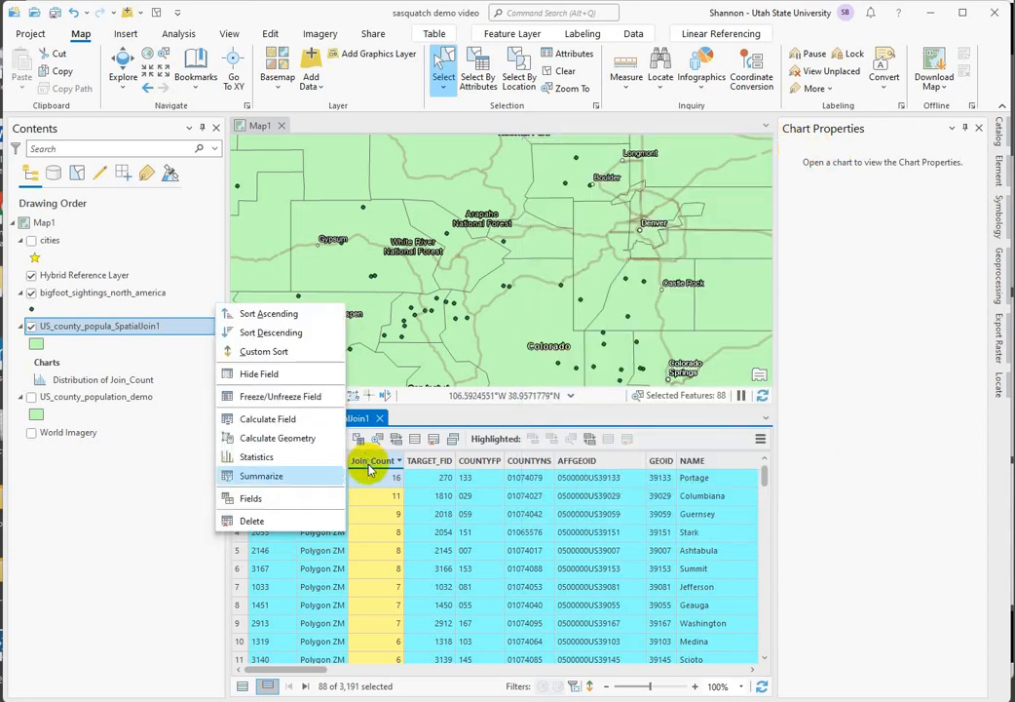
pyautogui.click(255, 456)
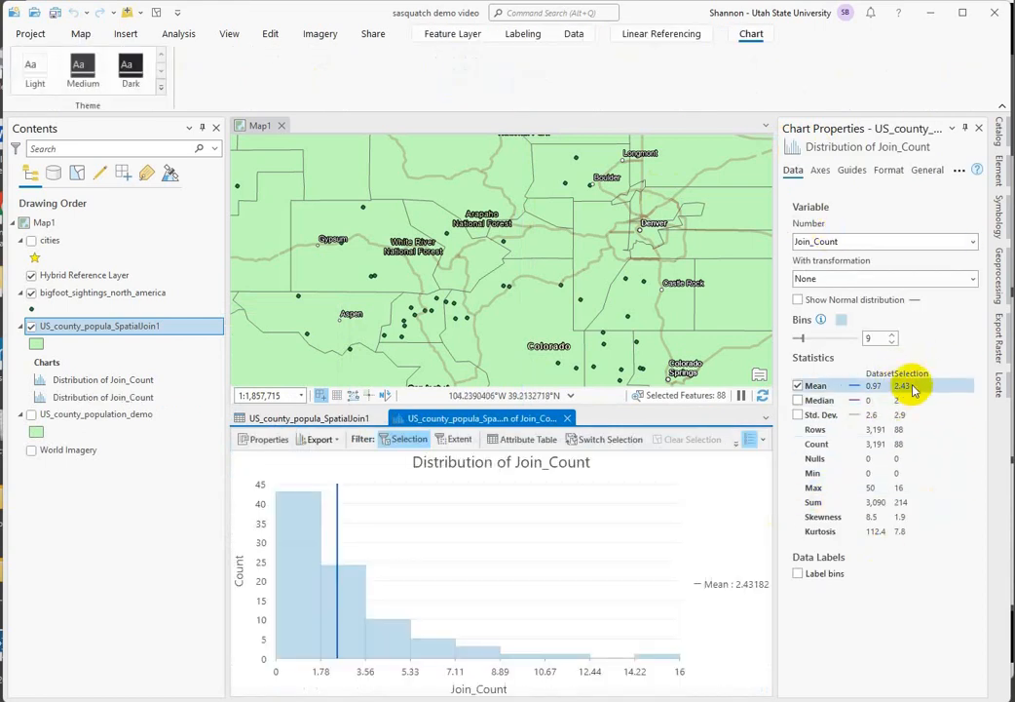
pyautogui.click(898, 503)
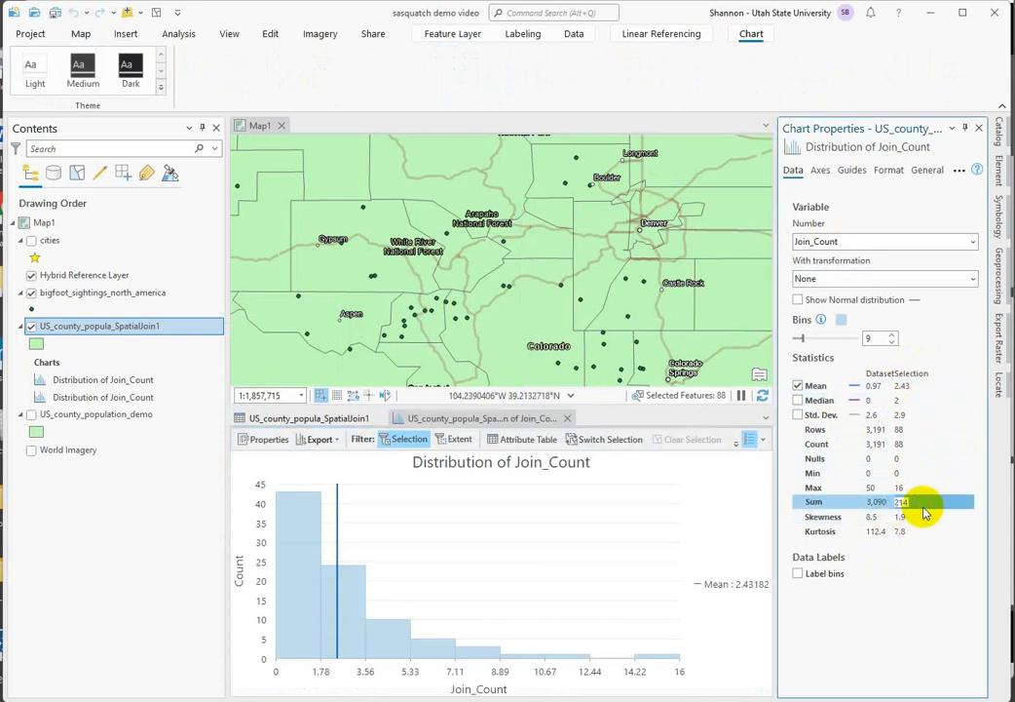
pyautogui.click(901, 458)
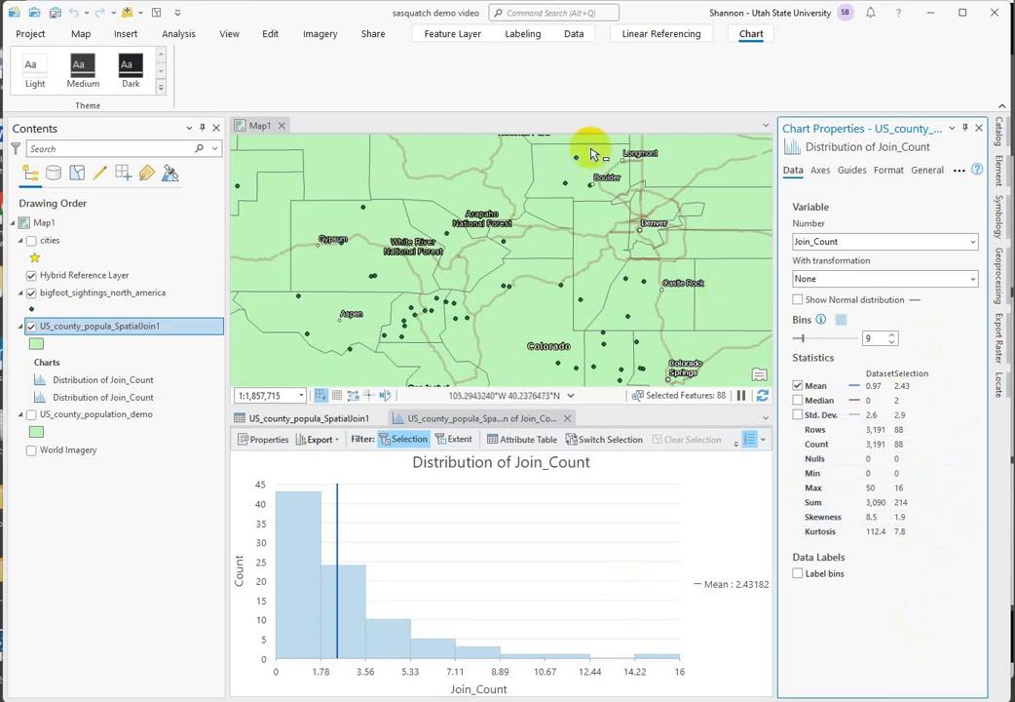
# Step: Check the next question on the challenge slide, and reset the county table to show all records with no selection
pyautogui.hotkey('alt', 'Tab')
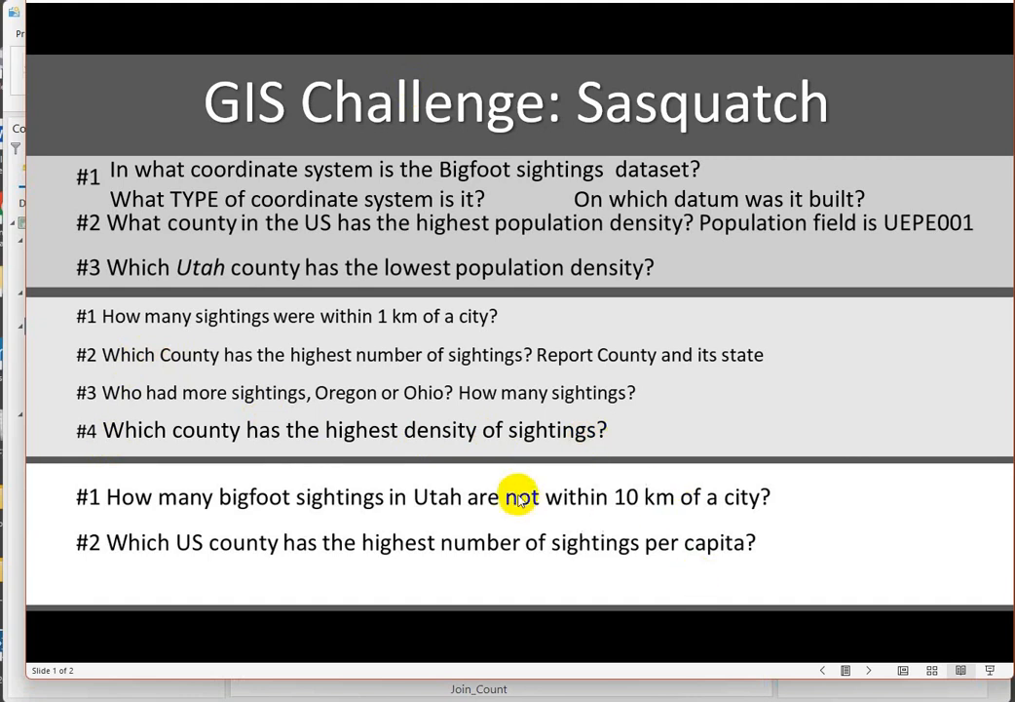
pyautogui.hotkey('alt', 'Tab')
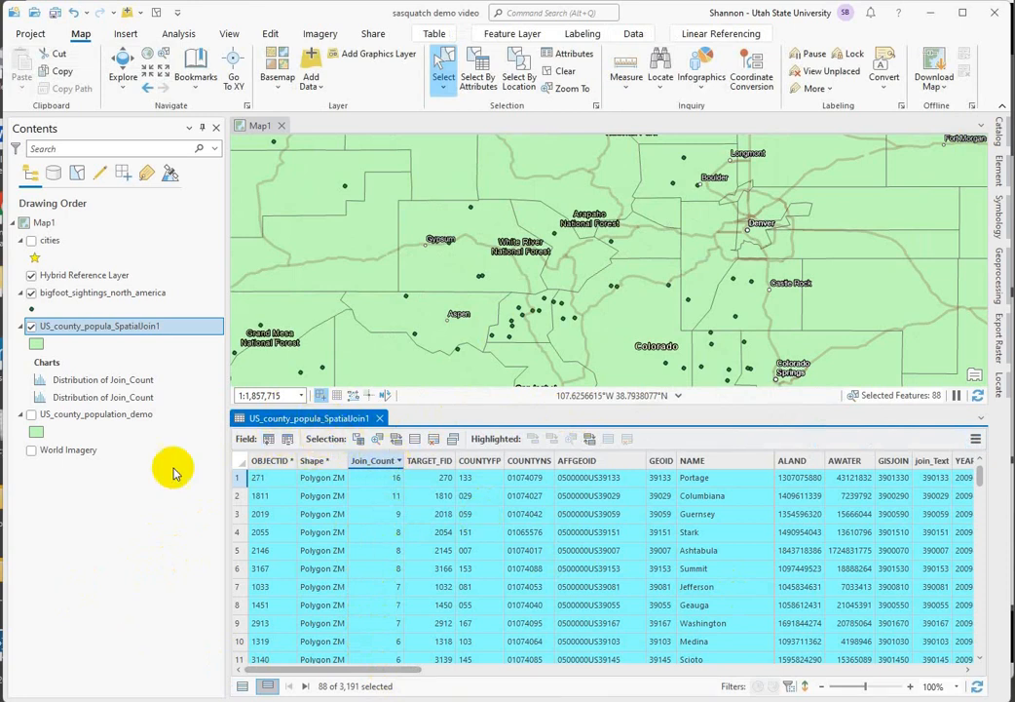
pyautogui.click(242, 685)
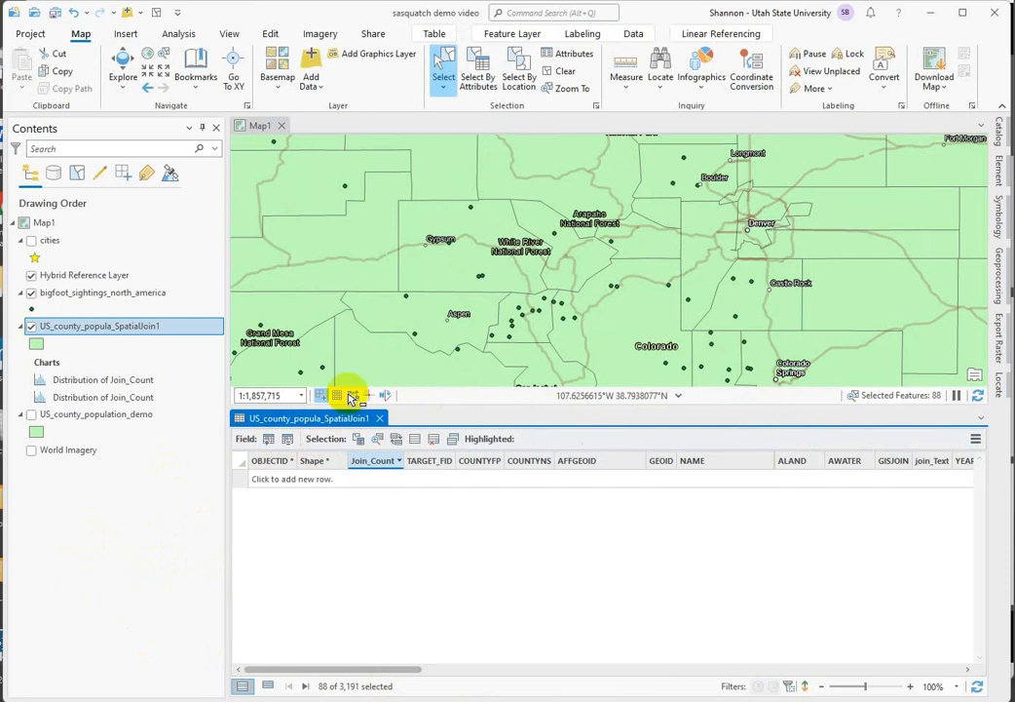
pyautogui.click(567, 73)
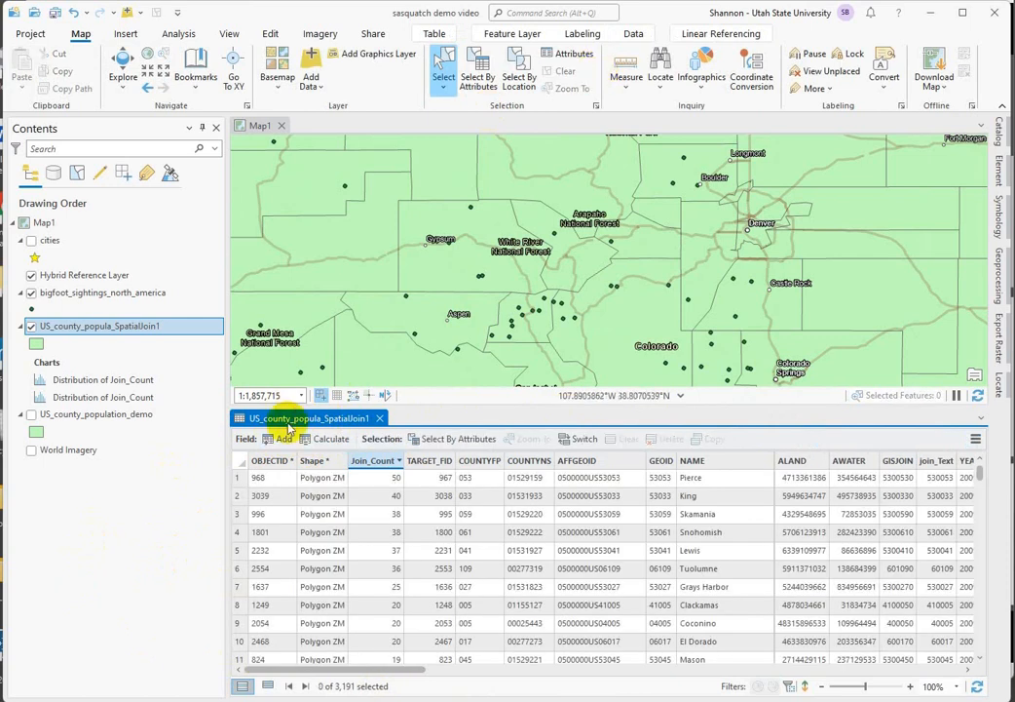
# Step: Add a Float field named sightden to the US_county_popula_SpatialJoin1 table, save the change and close the fields view
pyautogui.click(280, 441)
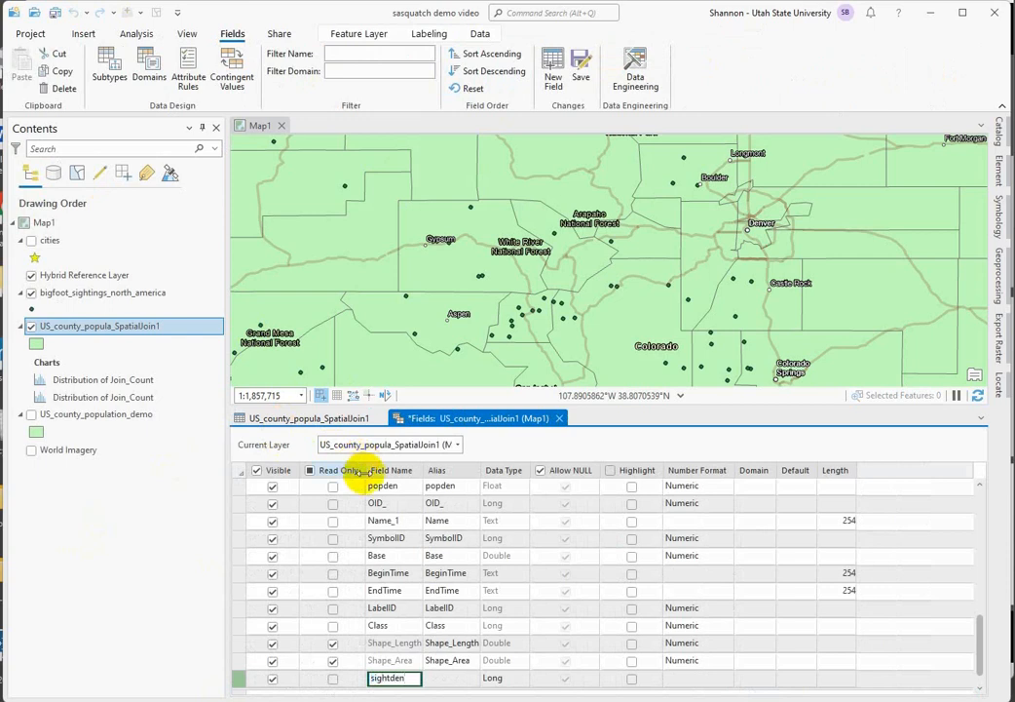
pyautogui.click(492, 682)
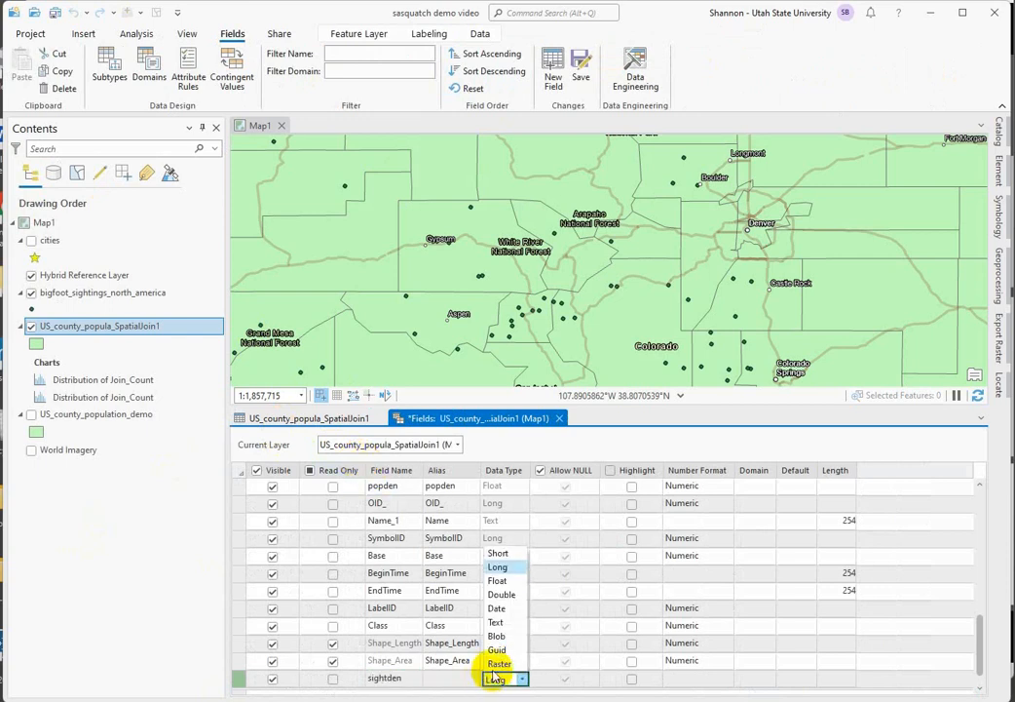
pyautogui.click(497, 581)
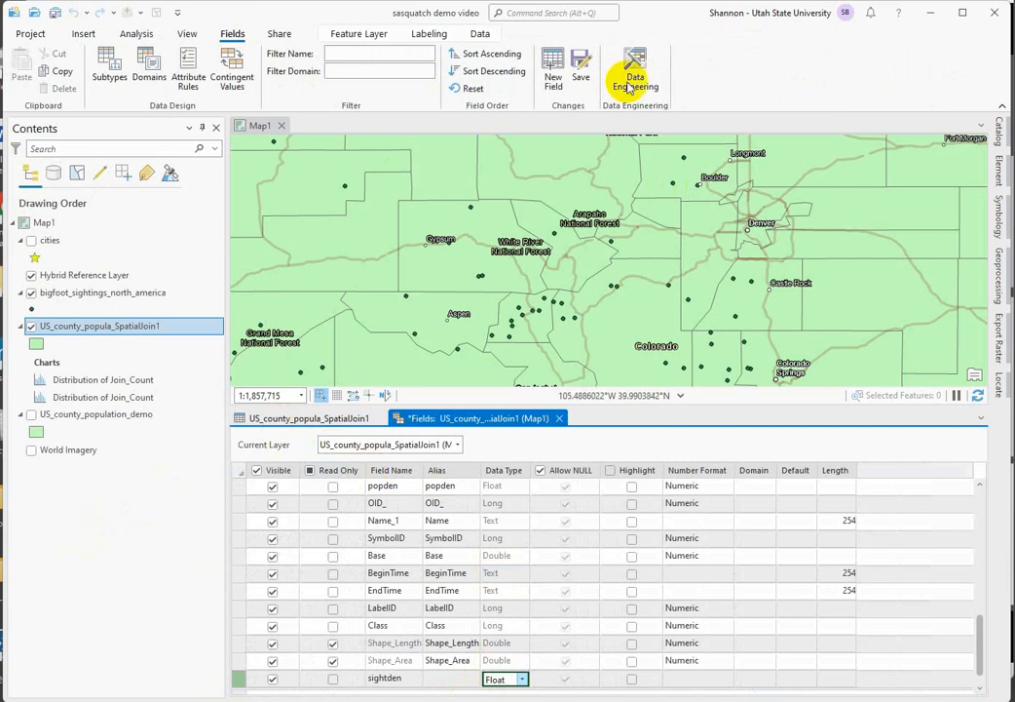
pyautogui.click(580, 64)
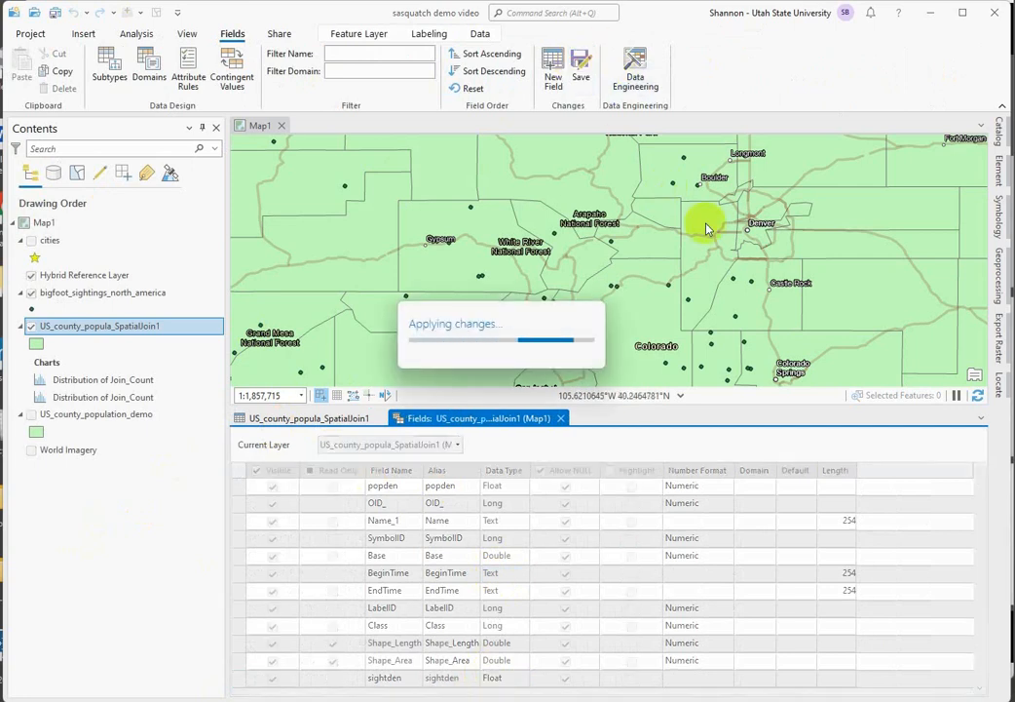
pyautogui.click(561, 421)
pyautogui.click(936, 671)
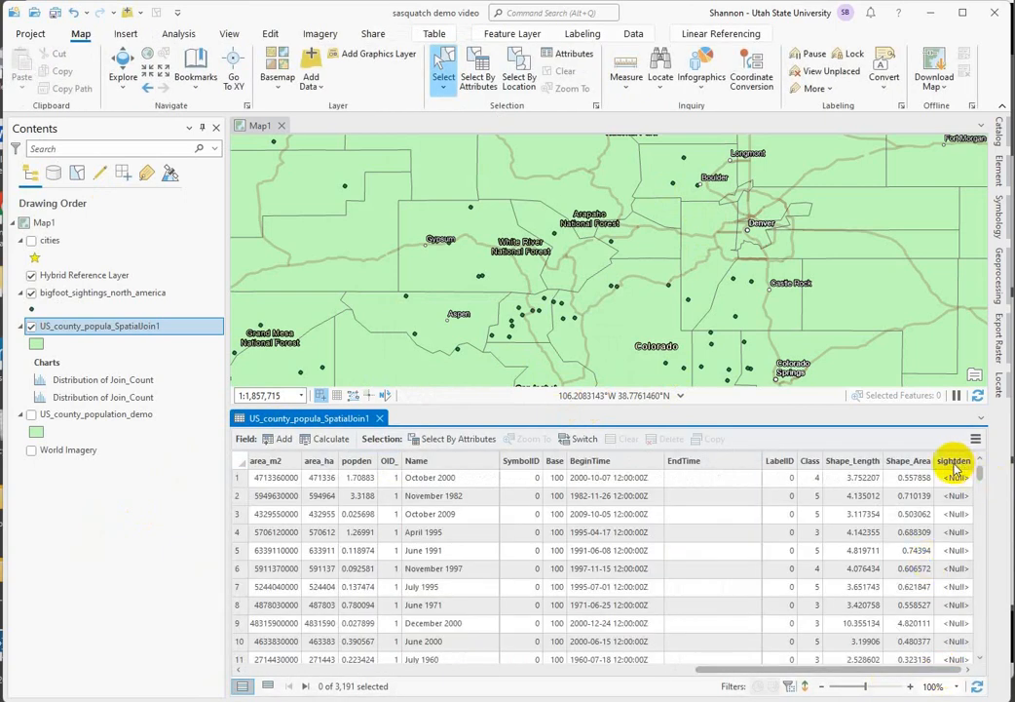
pyautogui.rightClick(950, 462)
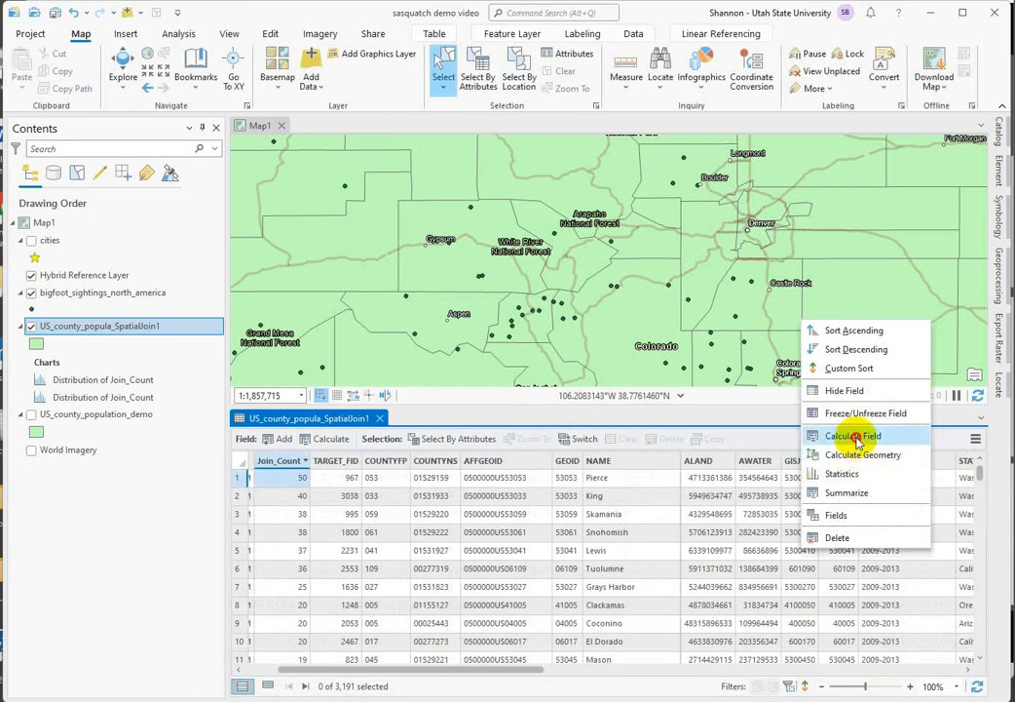
pyautogui.click(854, 435)
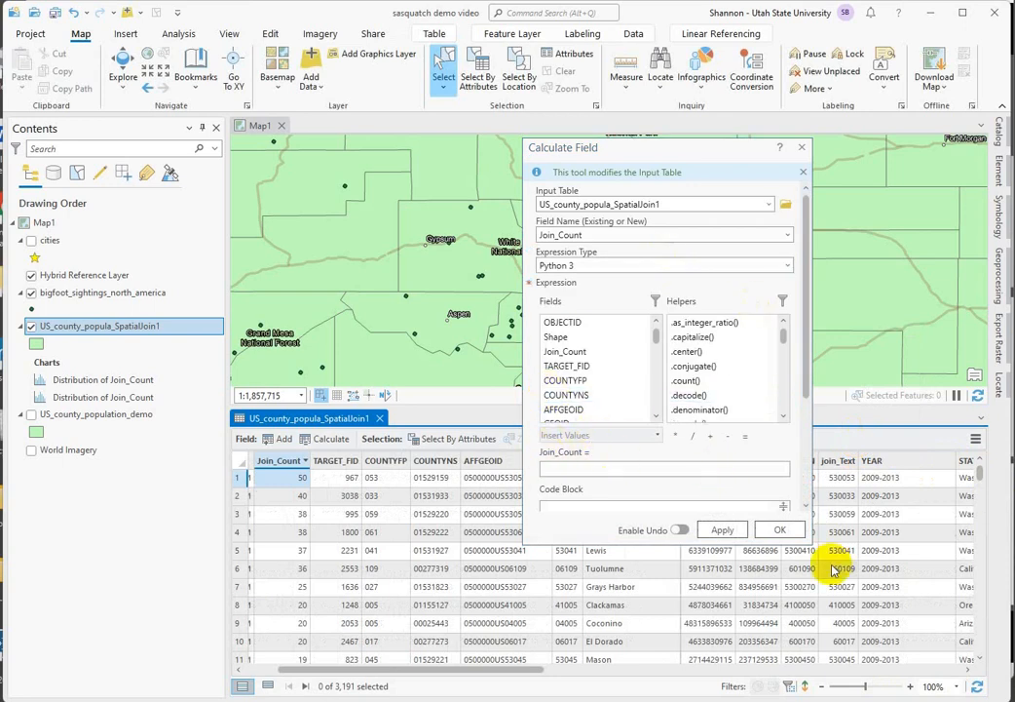
pyautogui.click(802, 149)
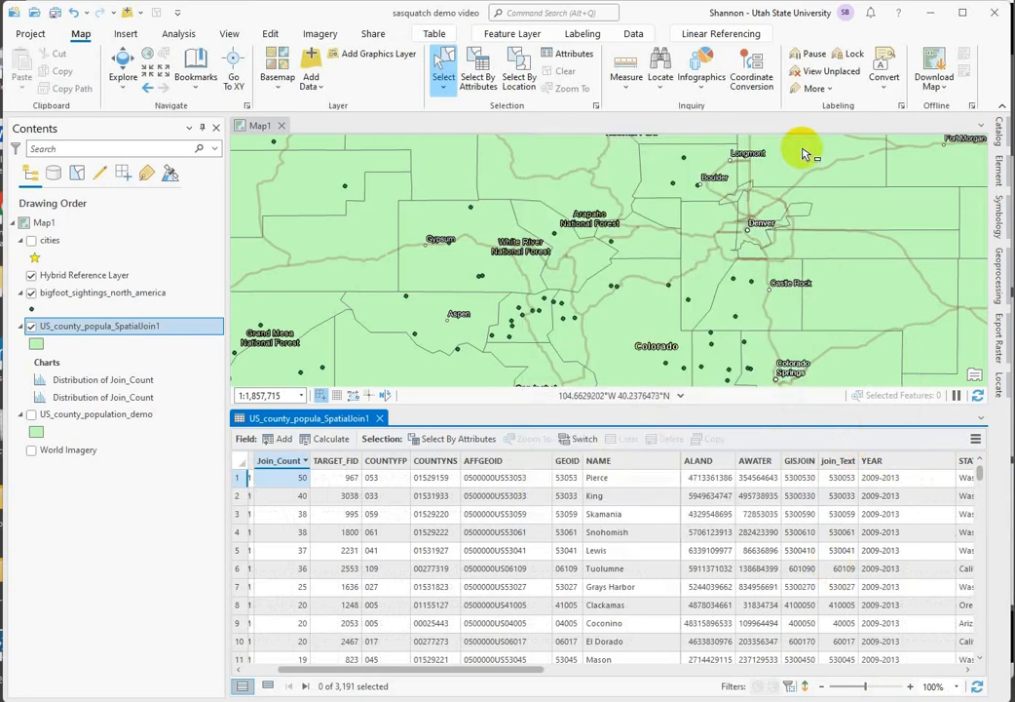
# Step: Calculate the sightden field with the expression !Join_Count! / !area_ha! and close the Calculate Field dialog
pyautogui.click(910, 686)
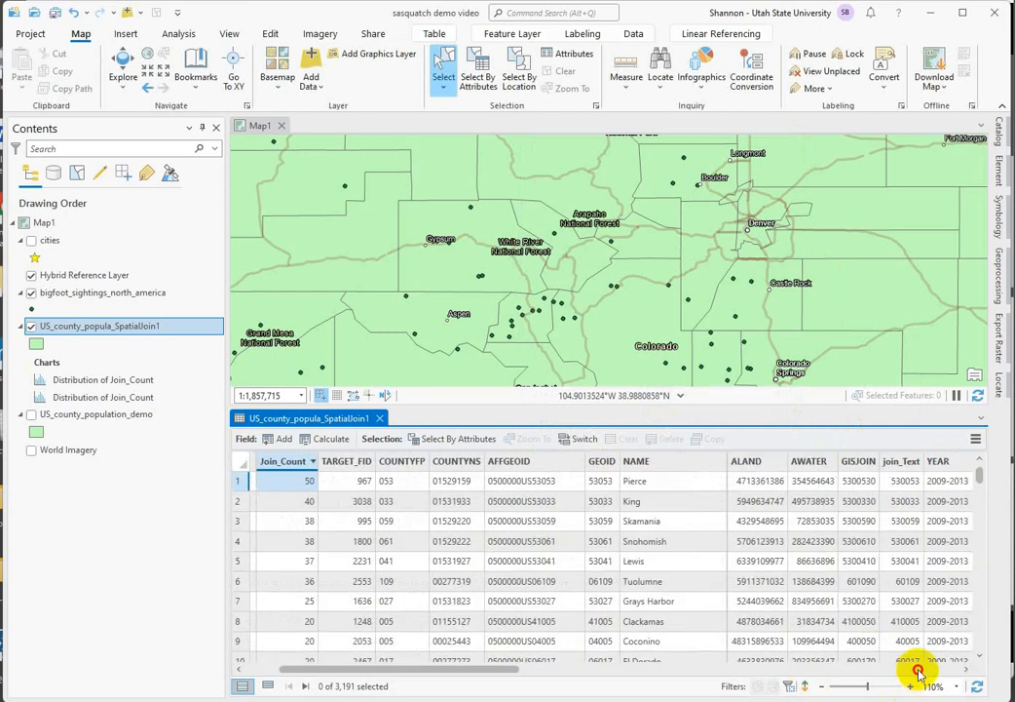
pyautogui.click(918, 670)
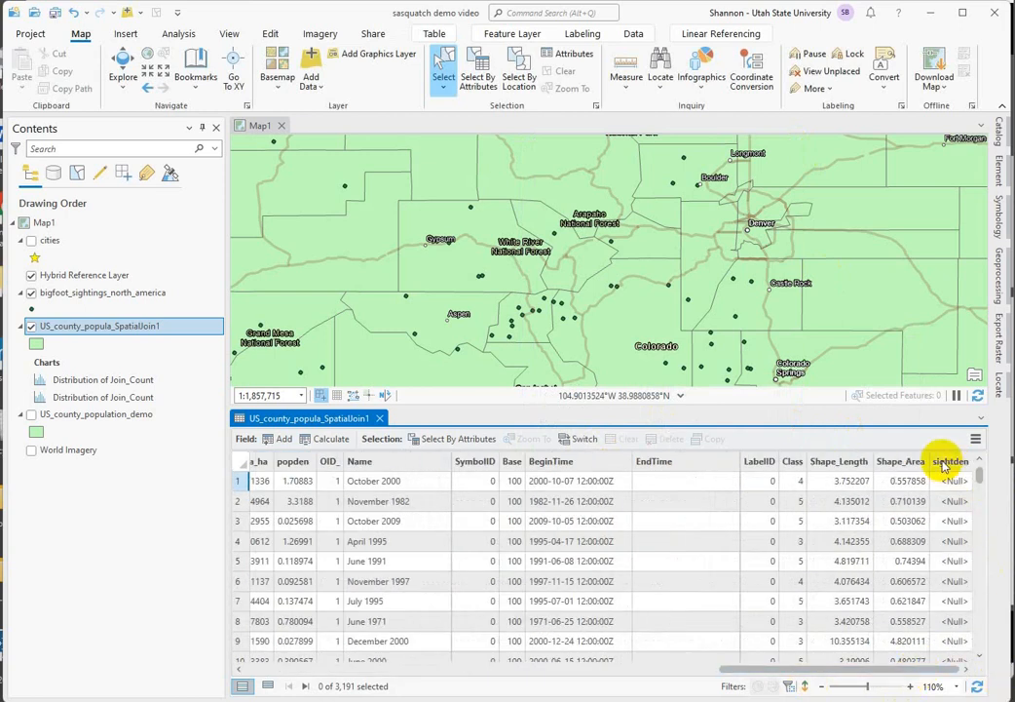
pyautogui.rightClick(942, 467)
pyautogui.click(856, 469)
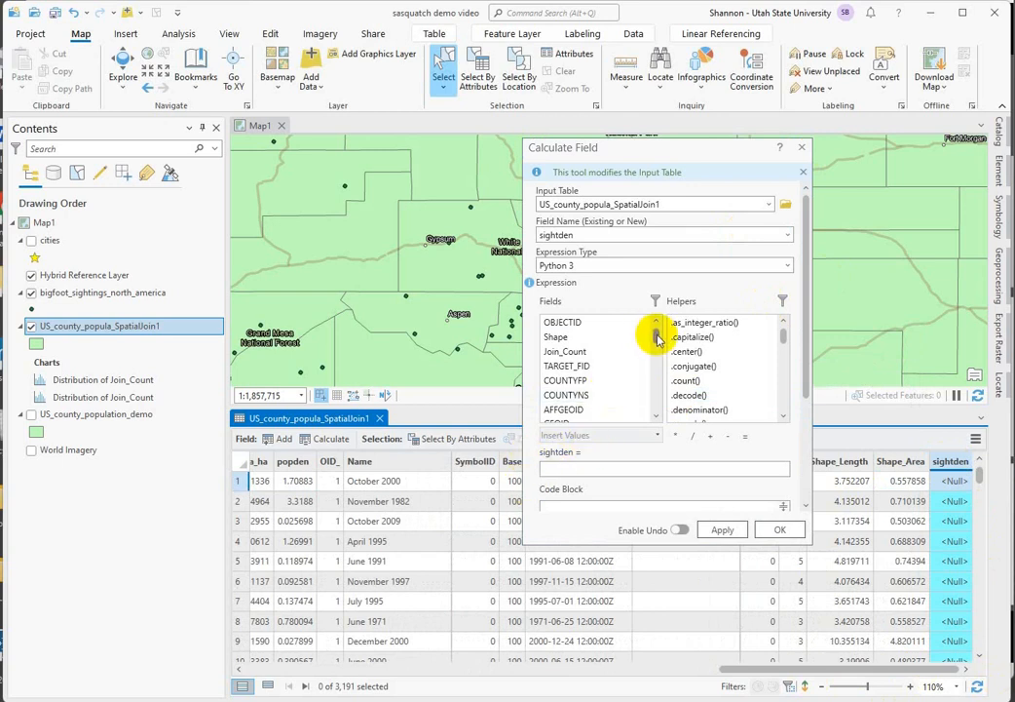
pyautogui.doubleClick(563, 352)
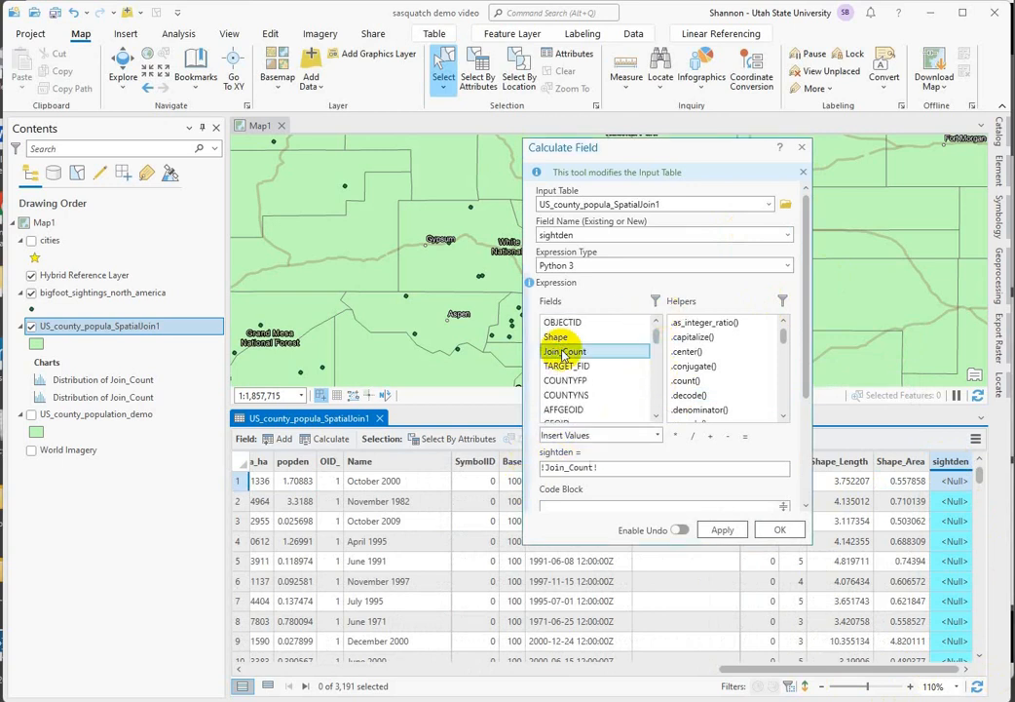
pyautogui.click(658, 354)
pyautogui.moveTo(657, 354); pyautogui.dragTo(658, 381)
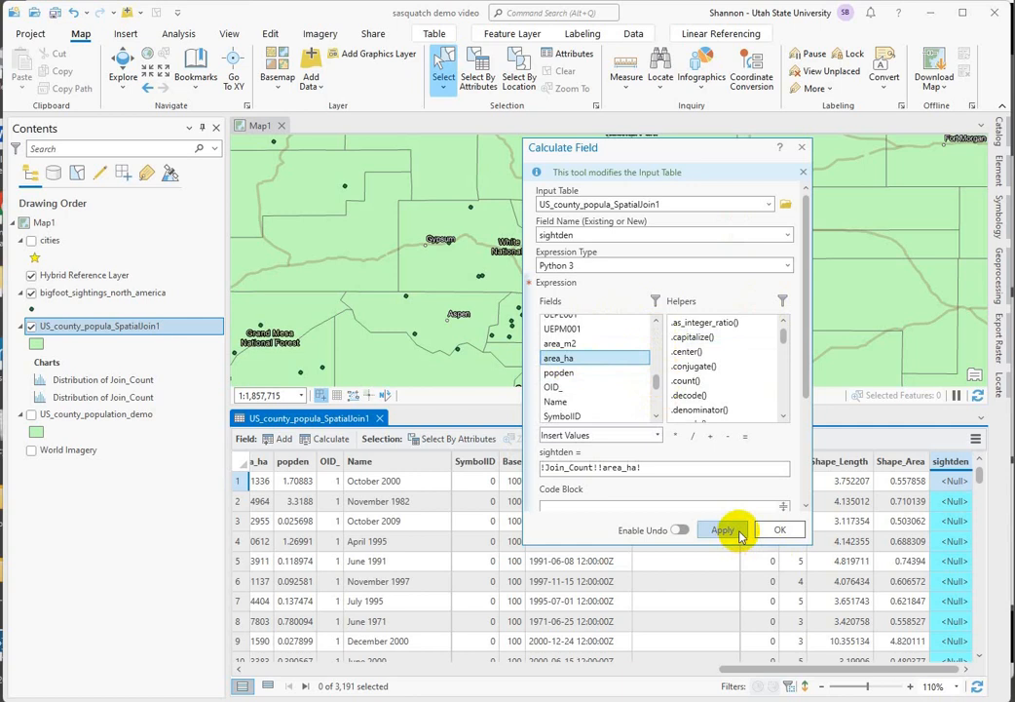
pyautogui.click(598, 467)
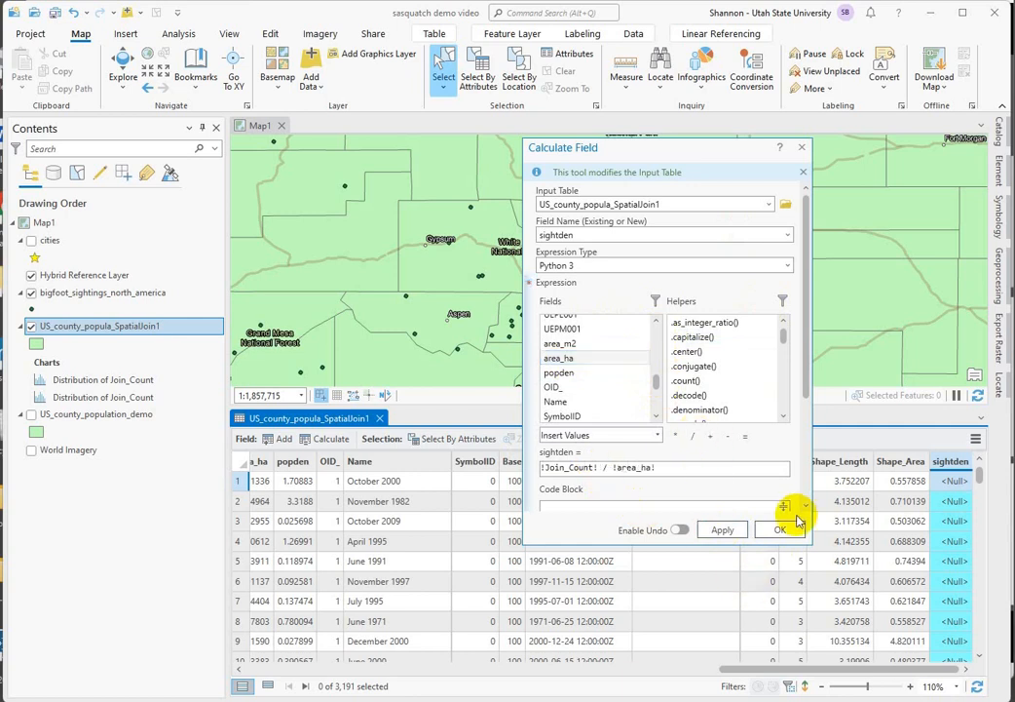
pyautogui.click(732, 530)
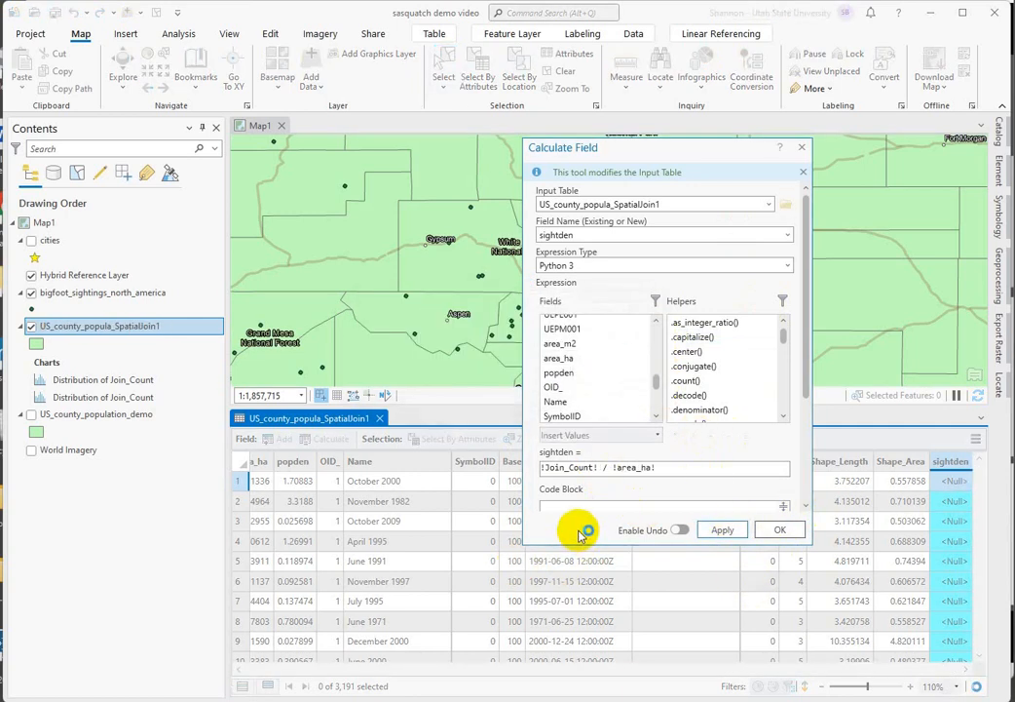
pyautogui.click(803, 149)
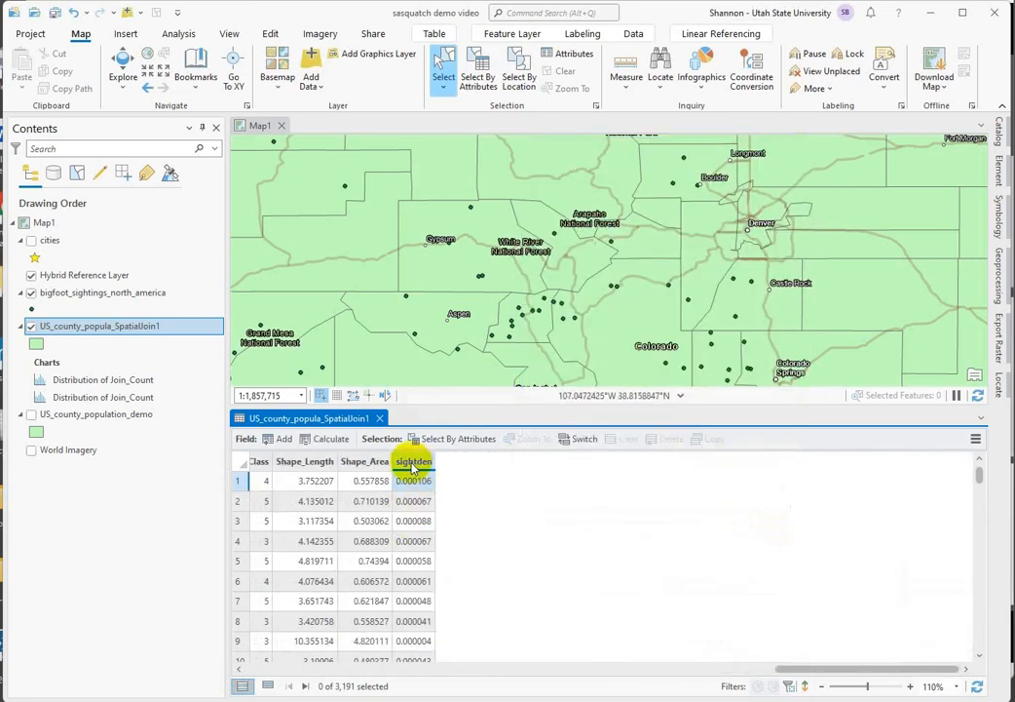
# Step: Sort the county table by sightden in descending order and read the name and state of the first-ranked county
pyautogui.rightClick(414, 464)
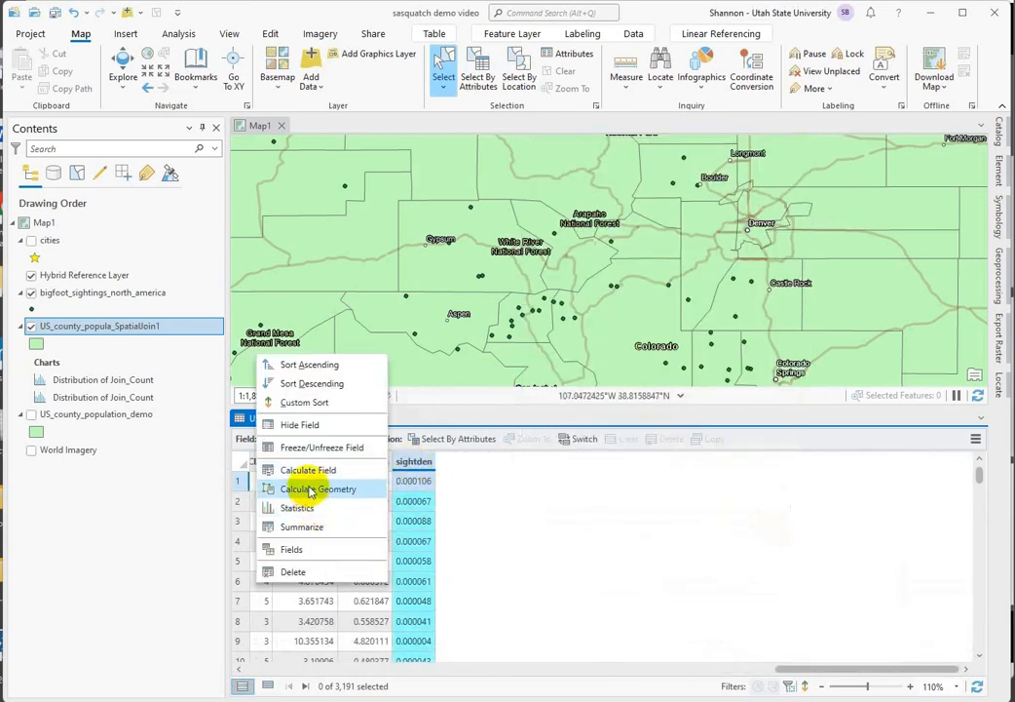
pyautogui.click(299, 382)
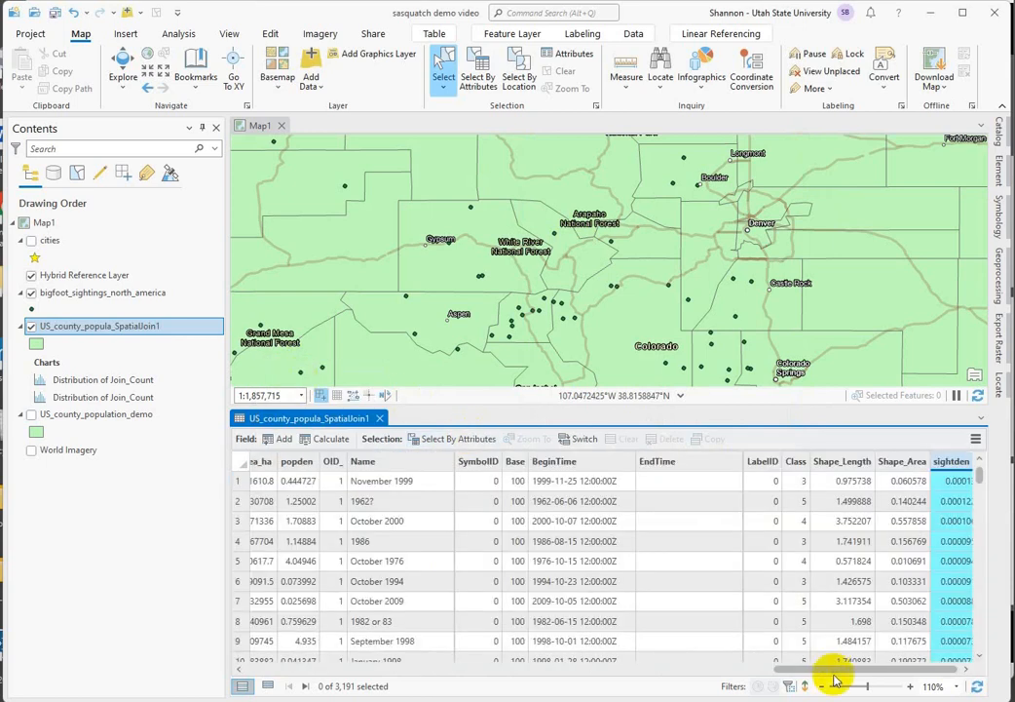
pyautogui.moveTo(903, 670); pyautogui.dragTo(904, 672)
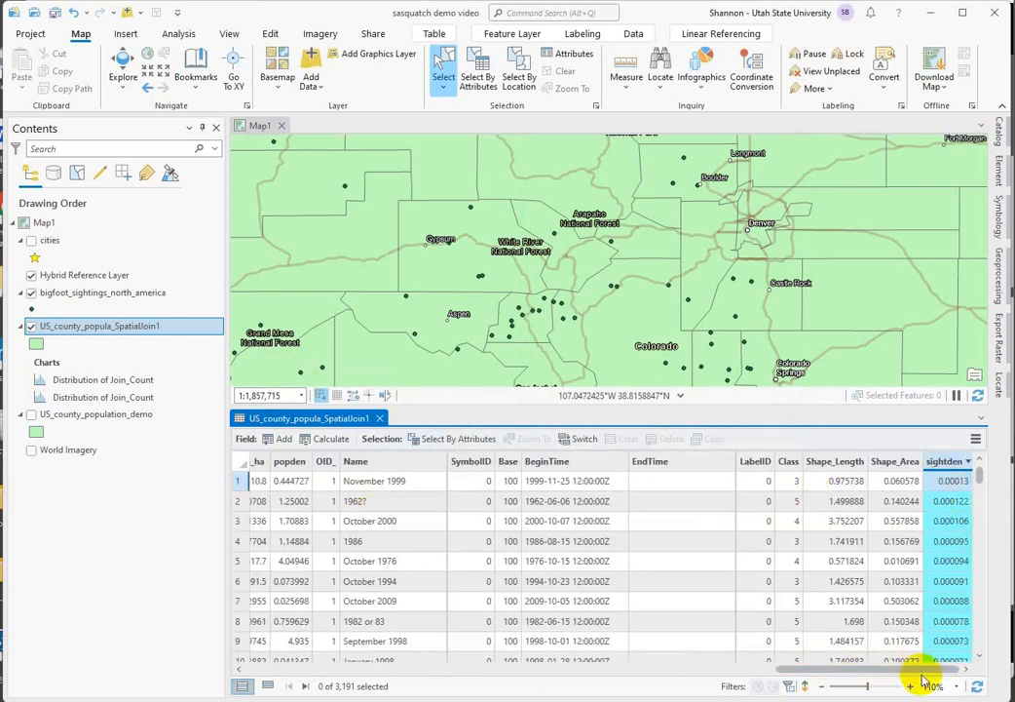
pyautogui.moveTo(912, 677); pyautogui.dragTo(771, 672)
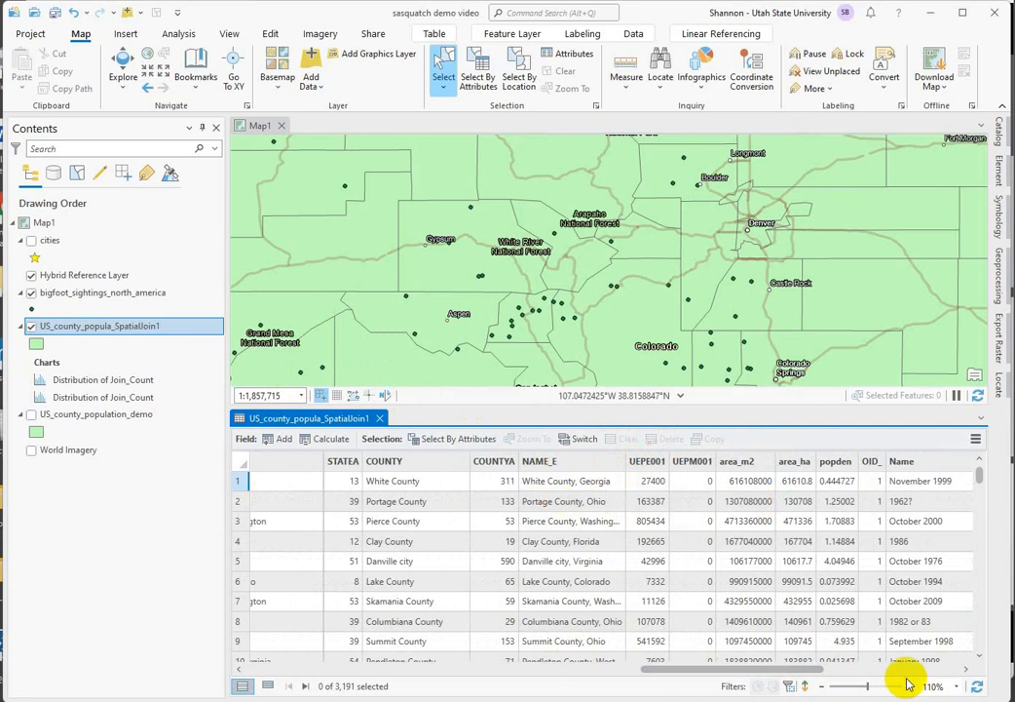
pyautogui.moveTo(723, 672); pyautogui.dragTo(934, 666)
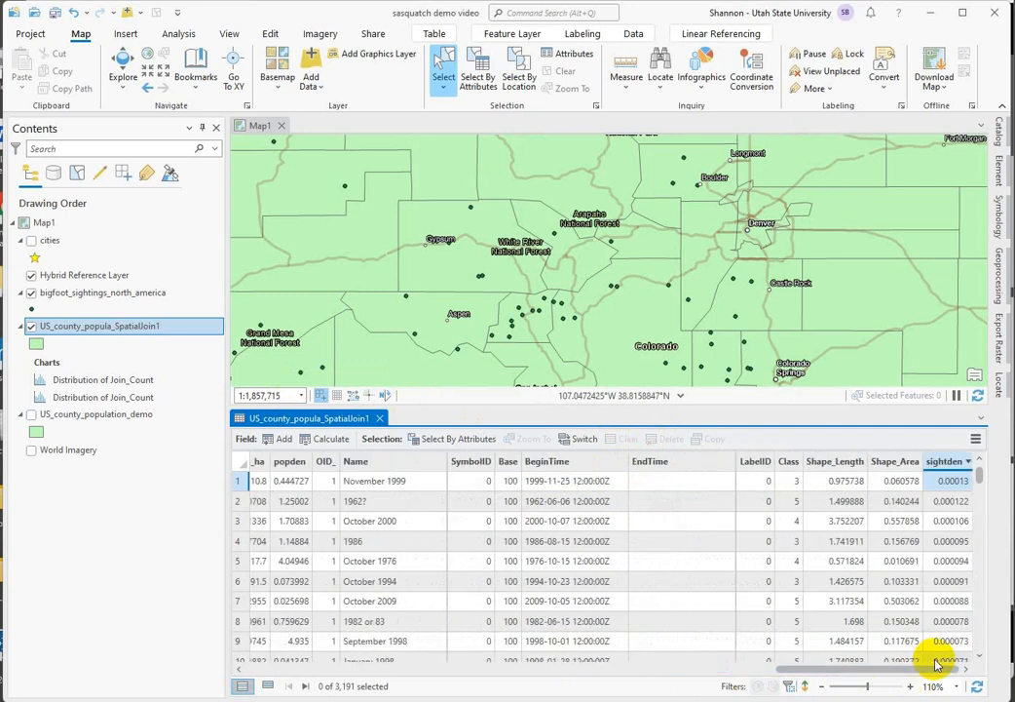
pyautogui.click(940, 468)
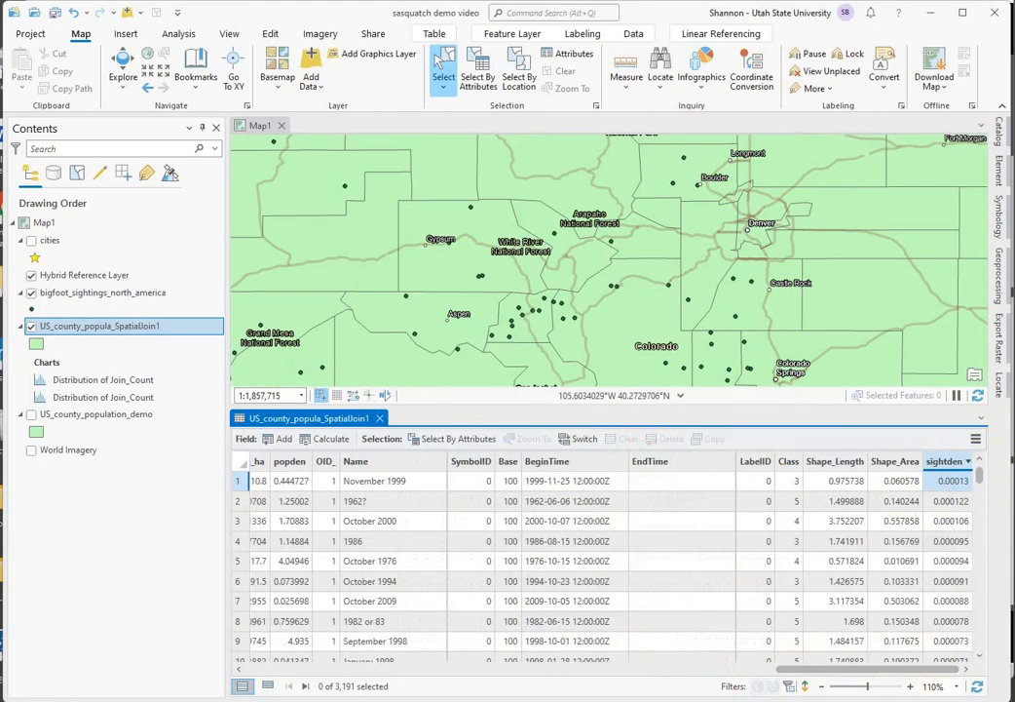
# Step: Recheck the density question on the challenge slide, and select the county table's first record and zoom the map to it
pyautogui.hotkey('alt', 'Tab')
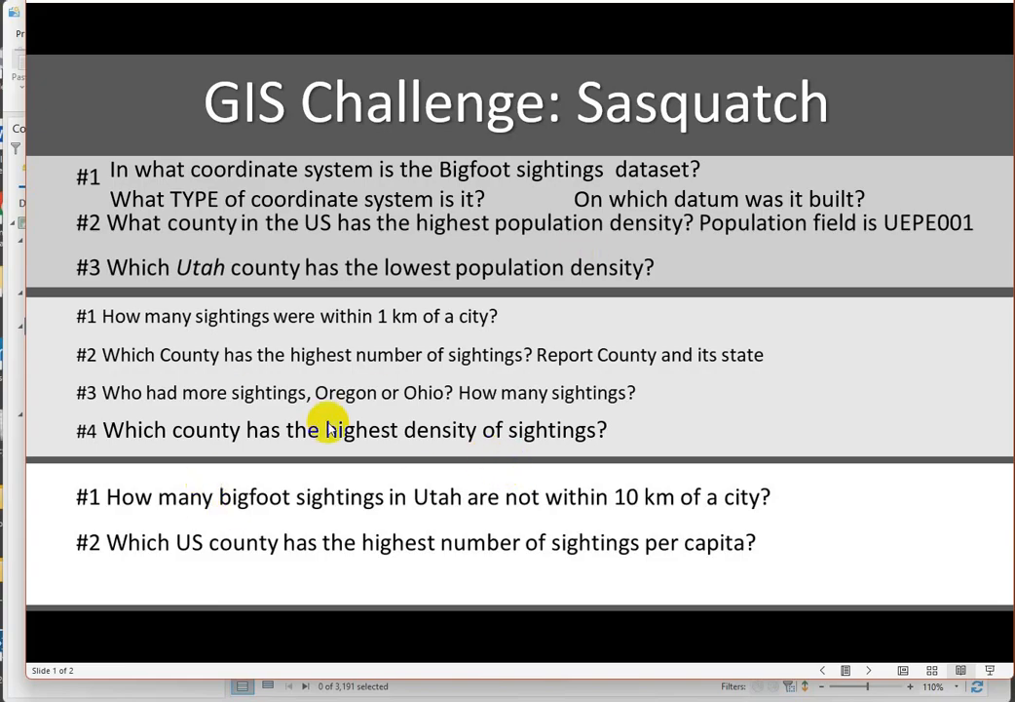
pyautogui.click(610, 694)
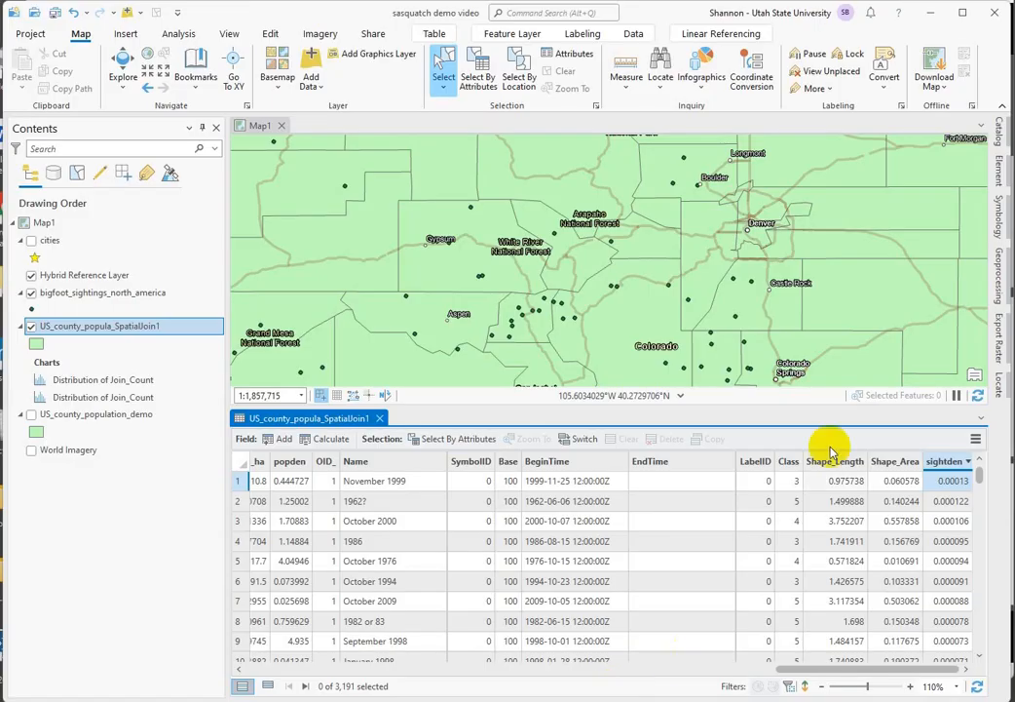
pyautogui.click(240, 482)
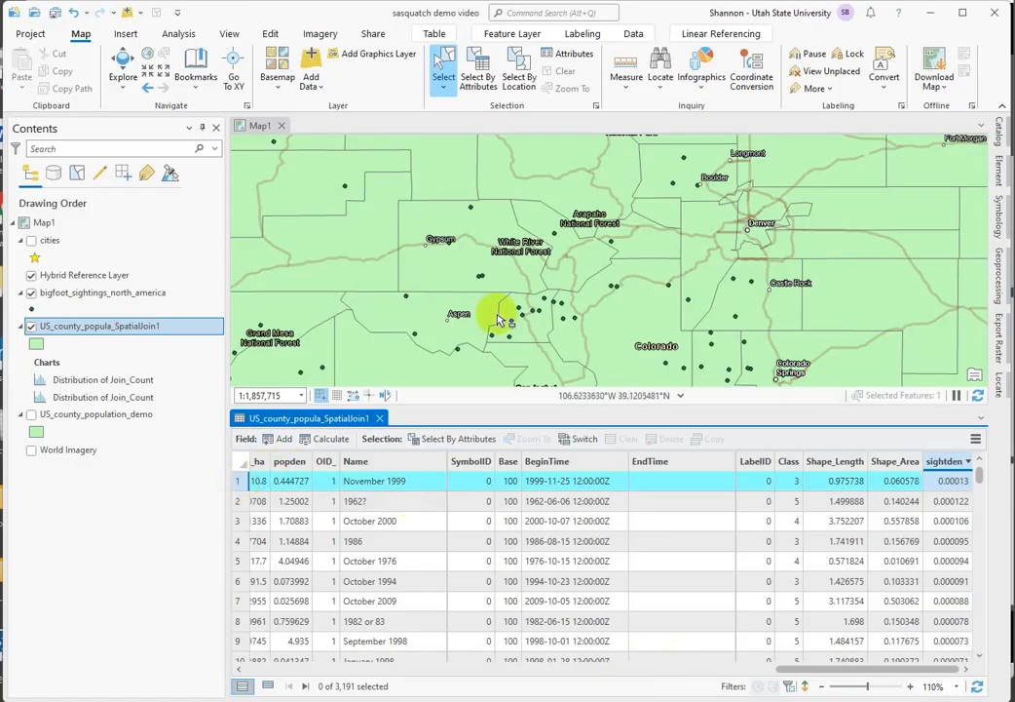
pyautogui.rightClick(237, 483)
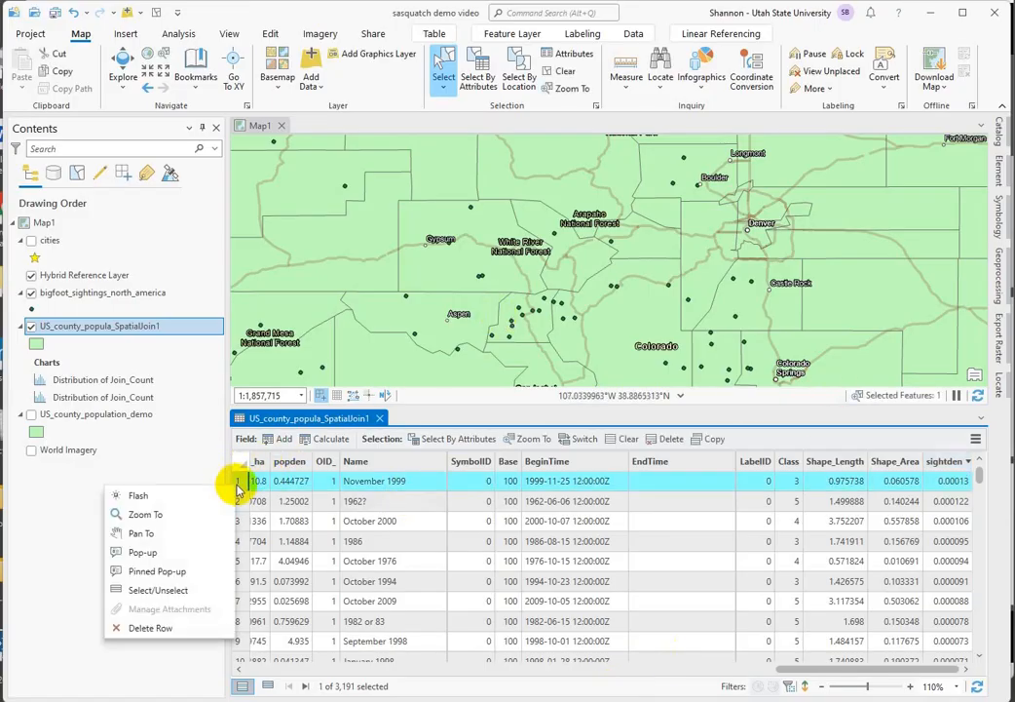
pyautogui.click(146, 514)
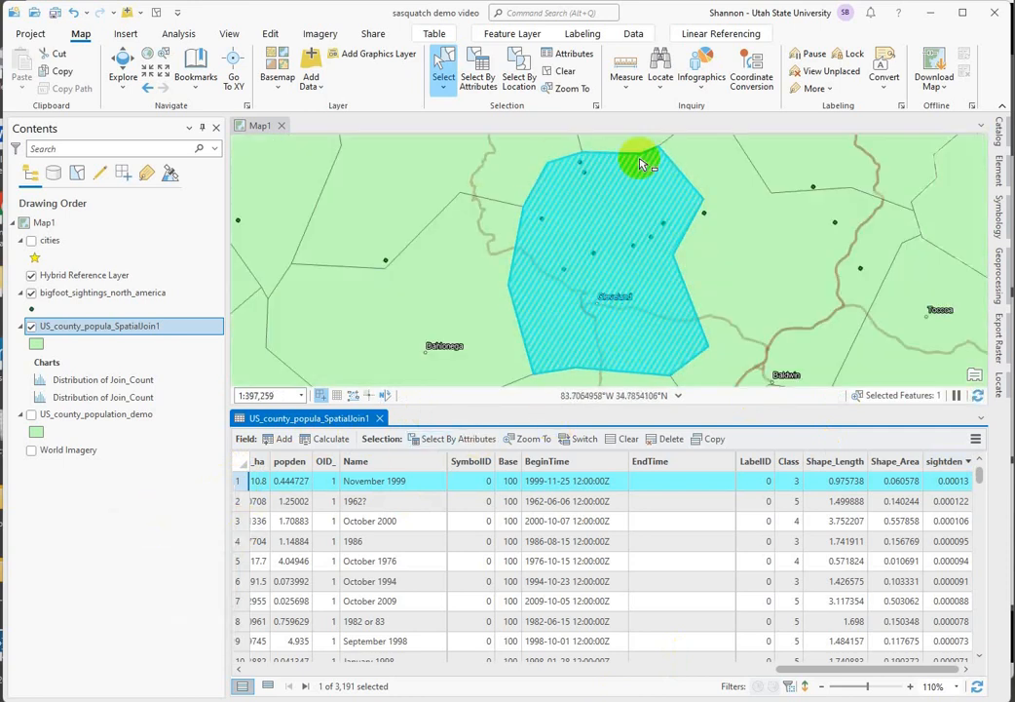
# Step: Hide the US_county_popula_SpatialJoin1 layer and turn on World Imagery under the sightings around the selected county
pyautogui.scroll(-3, 639, 162)
pyautogui.moveTo(484, 297); pyautogui.dragTo(460, 355)
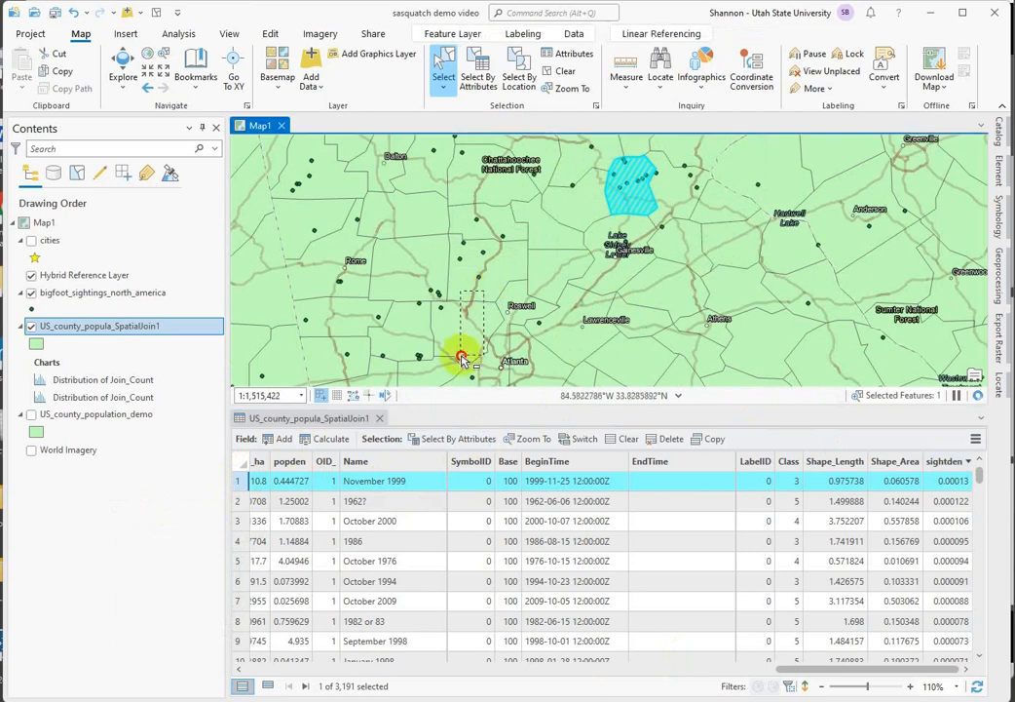
pyautogui.click(631, 174)
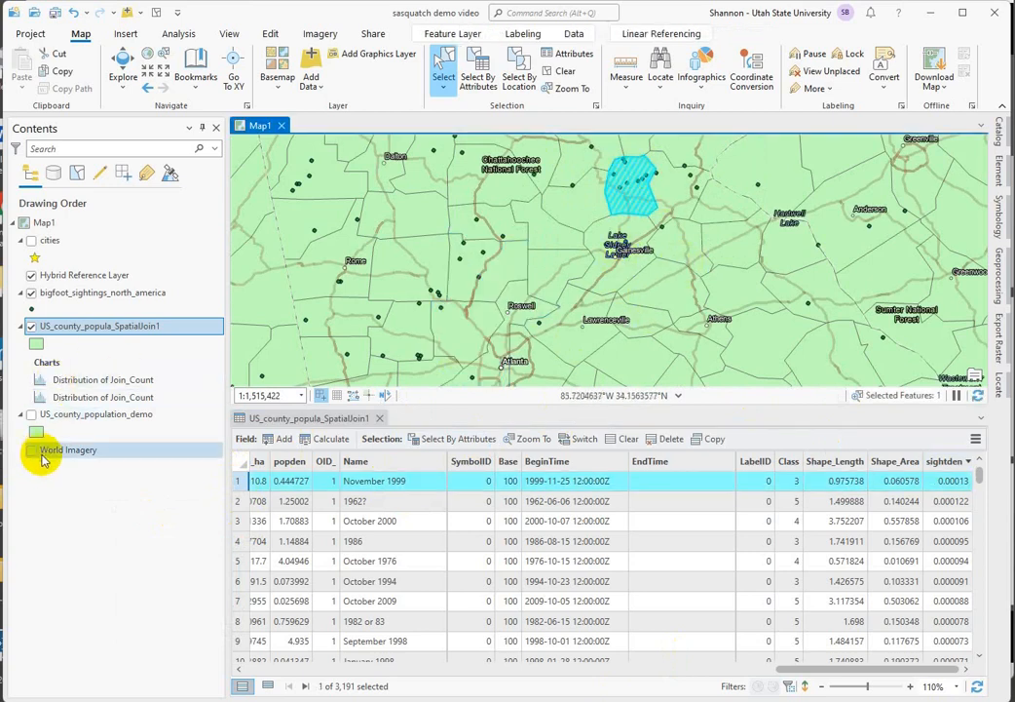
pyautogui.click(31, 325)
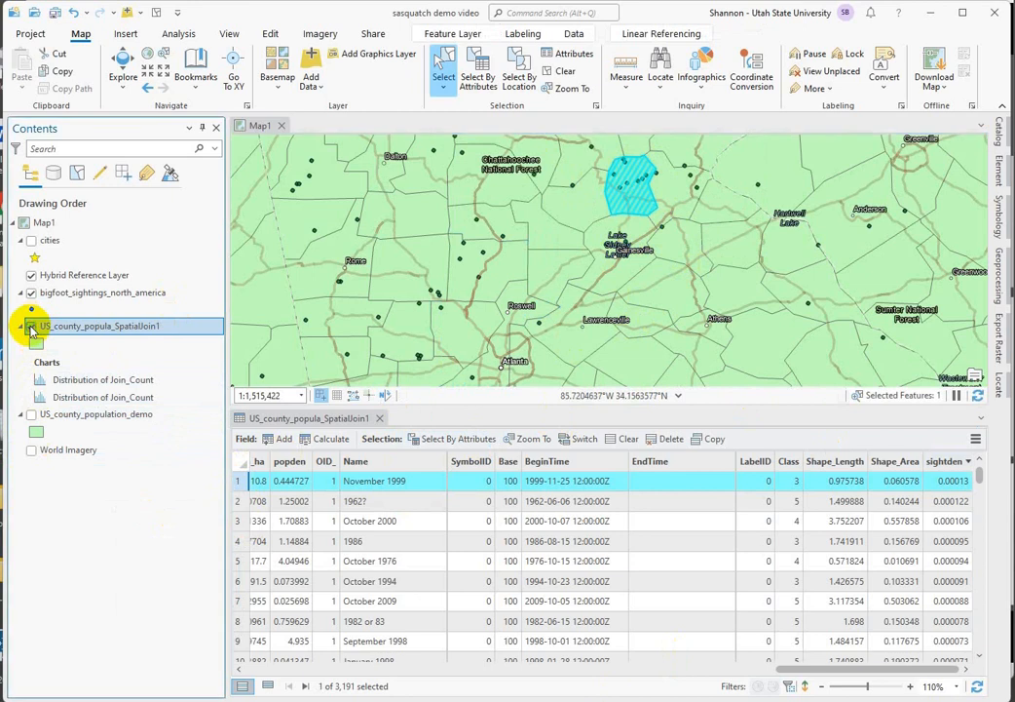
pyautogui.click(32, 450)
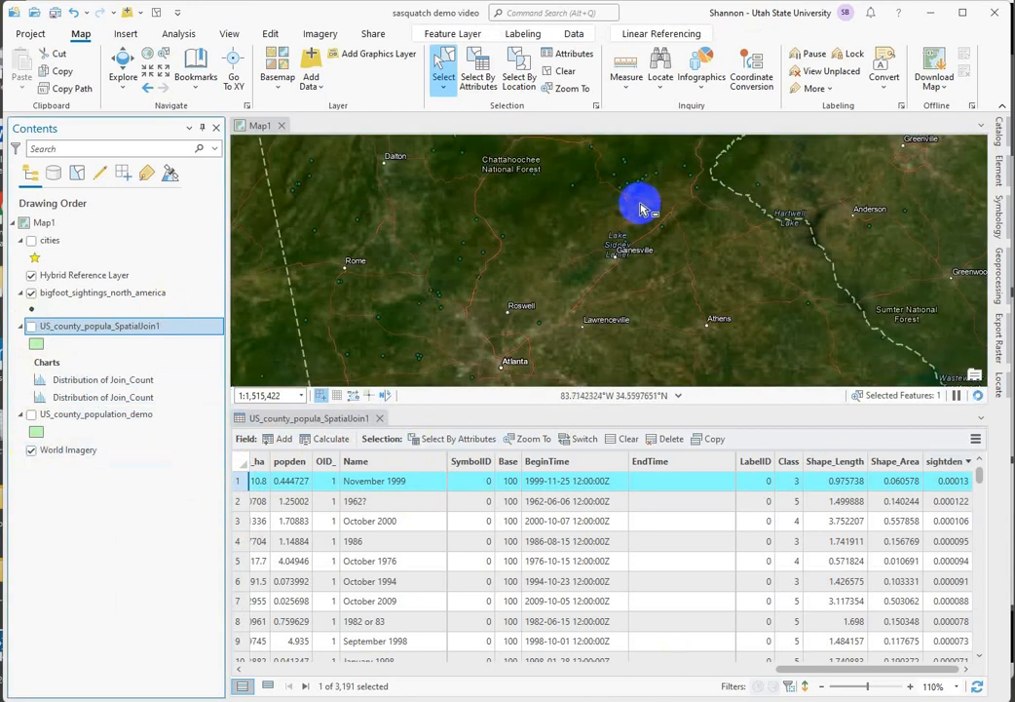
# Step: Examine the terrain in the satellite imagery around the cluster of sighting points east of Chattahoochee National Forest
pyautogui.click(648, 204)
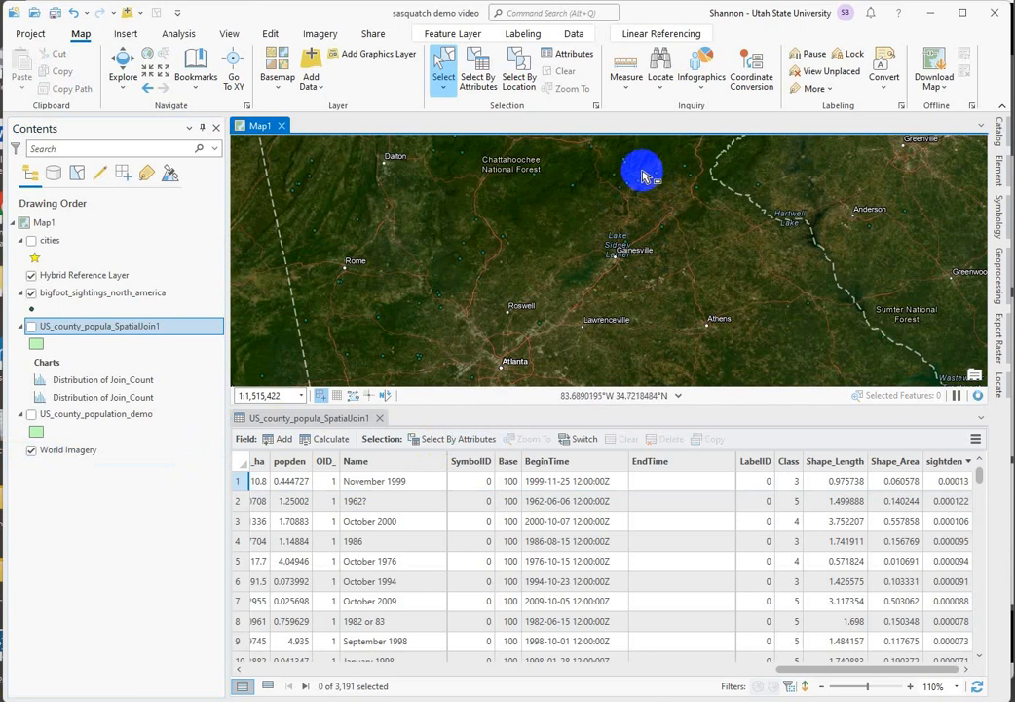
pyautogui.click(124, 65)
pyautogui.moveTo(691, 169); pyautogui.dragTo(682, 283)
pyautogui.scroll(4, 623, 284)
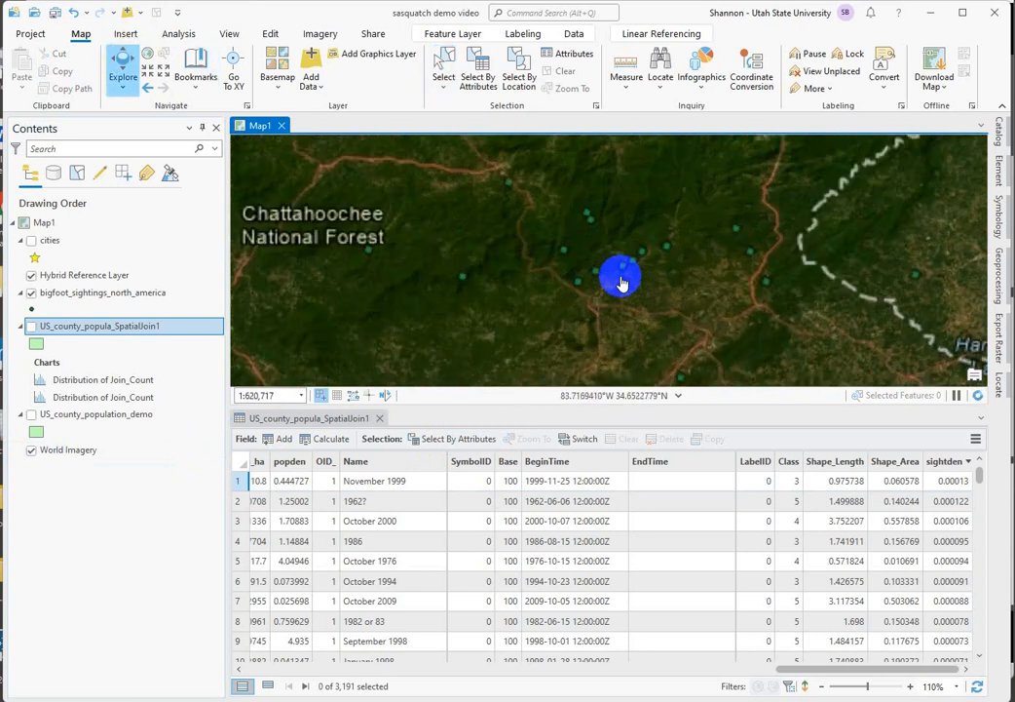
pyautogui.scroll(4, 694, 249)
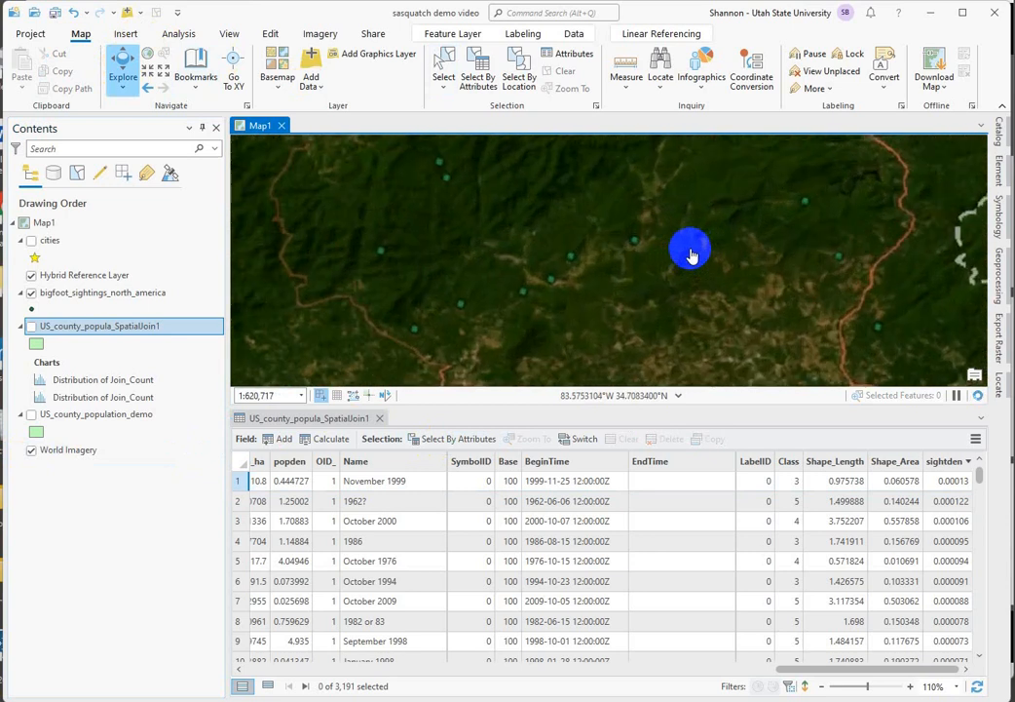